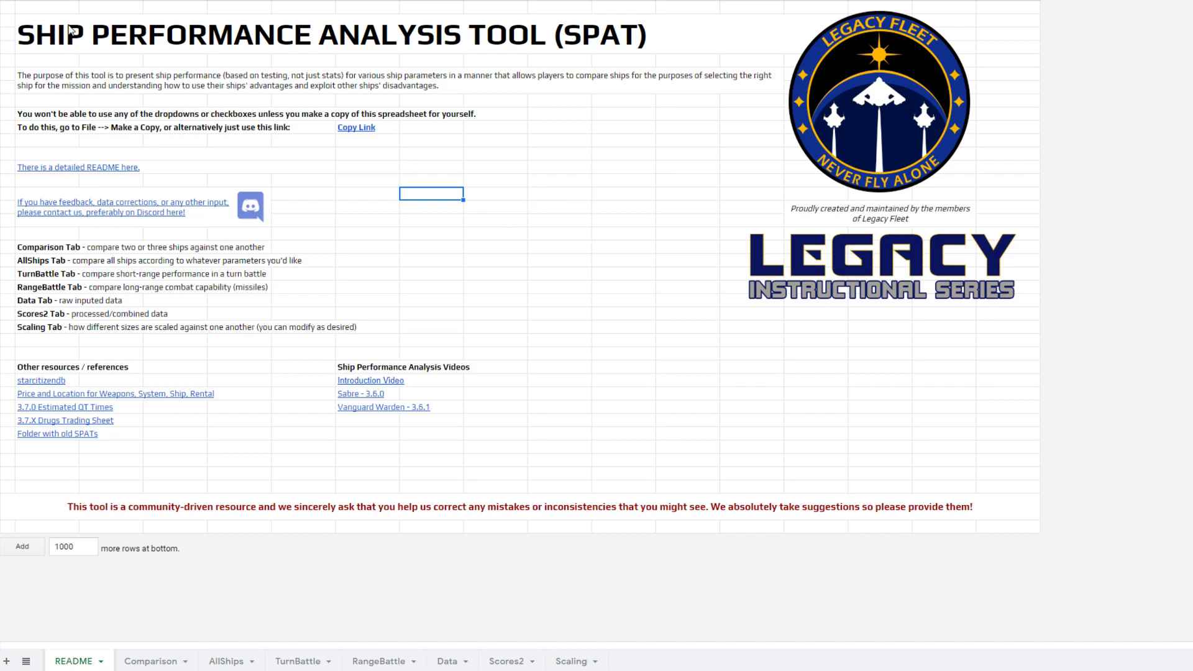
Step: Check the File copy options and preview the README and Discord links, then go to the Comparison sheet
{"action": "key", "text": "alt+f"}
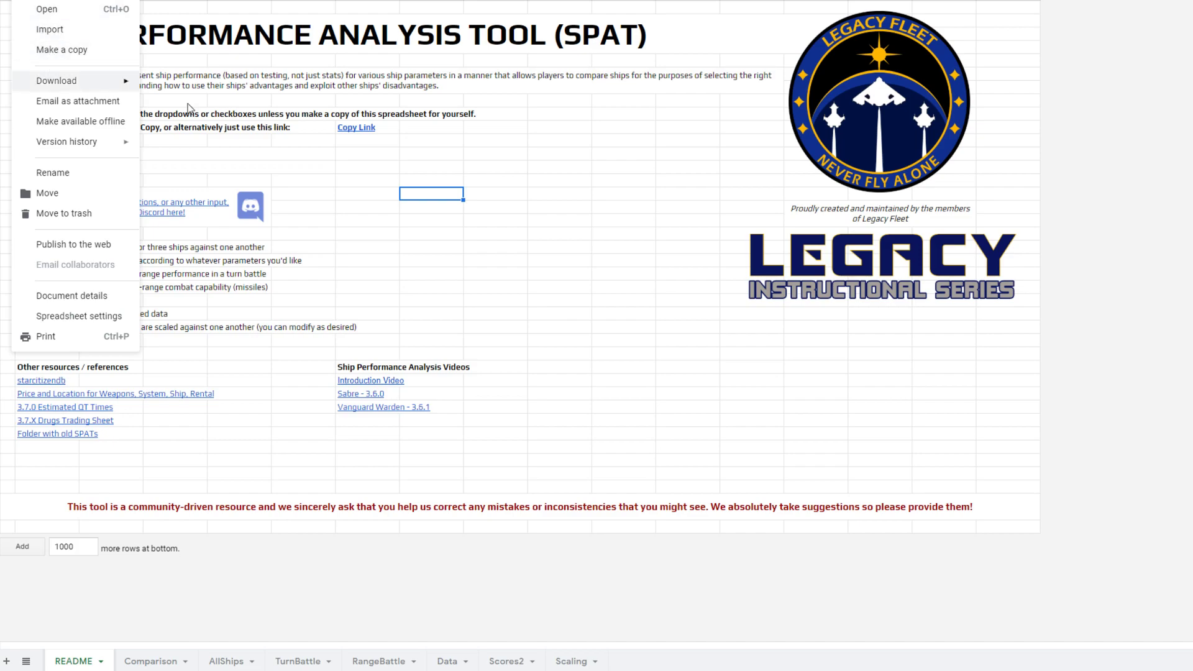
{"action": "left_click", "coordinate": [379, 167]}
{"action": "mouse_move", "coordinate": [365, 134]}
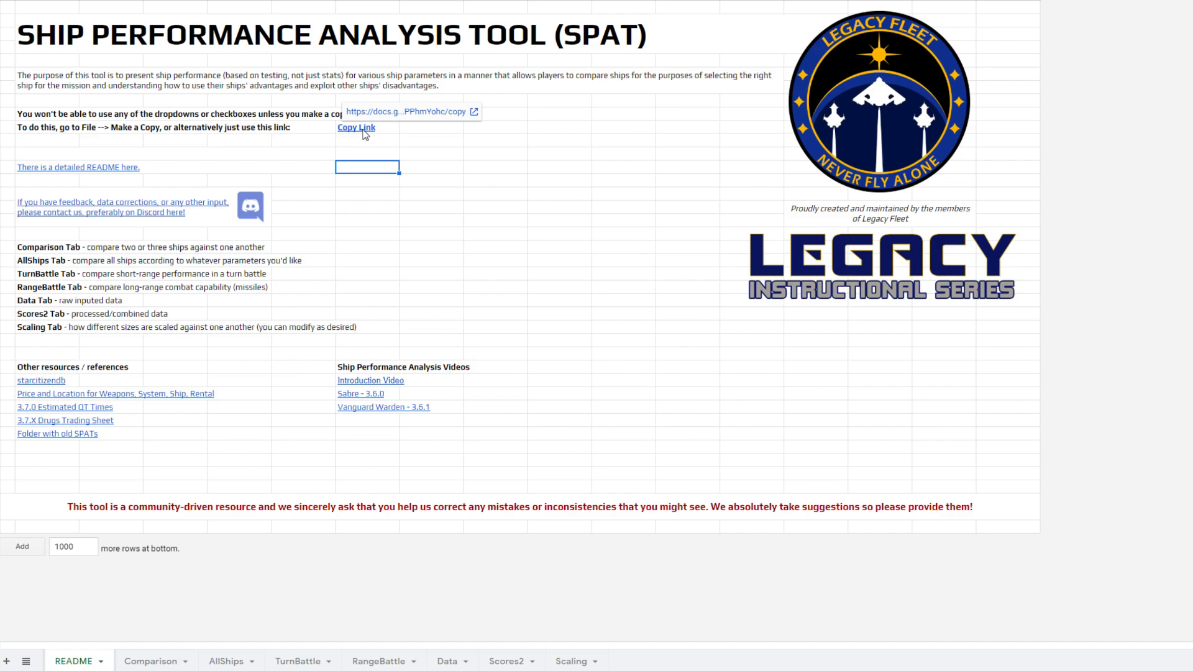
{"action": "left_click", "coordinate": [366, 221]}
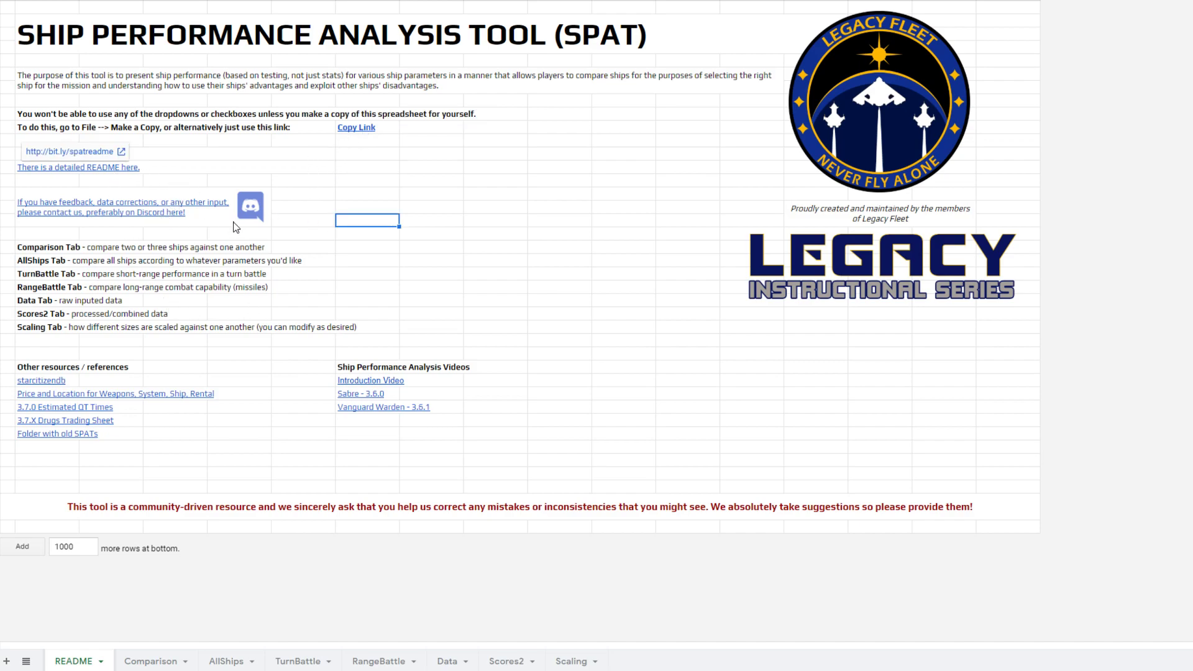
{"action": "left_click", "coordinate": [435, 275]}
{"action": "mouse_move", "coordinate": [172, 215]}
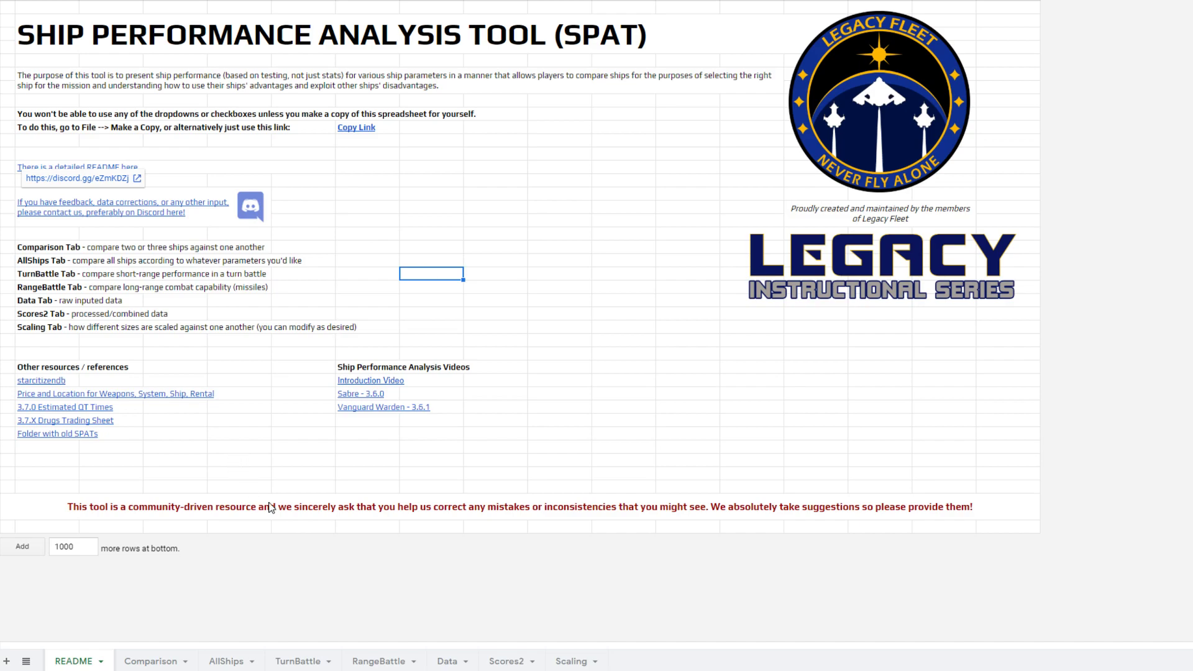
{"action": "left_click", "coordinate": [156, 661]}
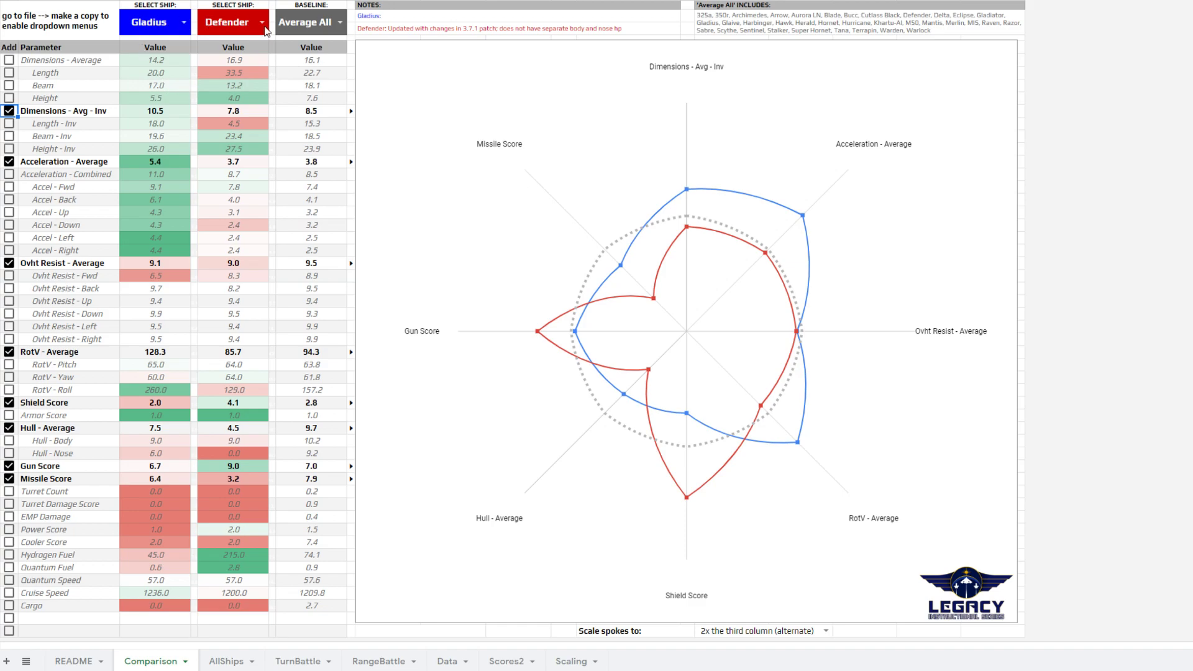
{"action": "left_click", "coordinate": [338, 23]}
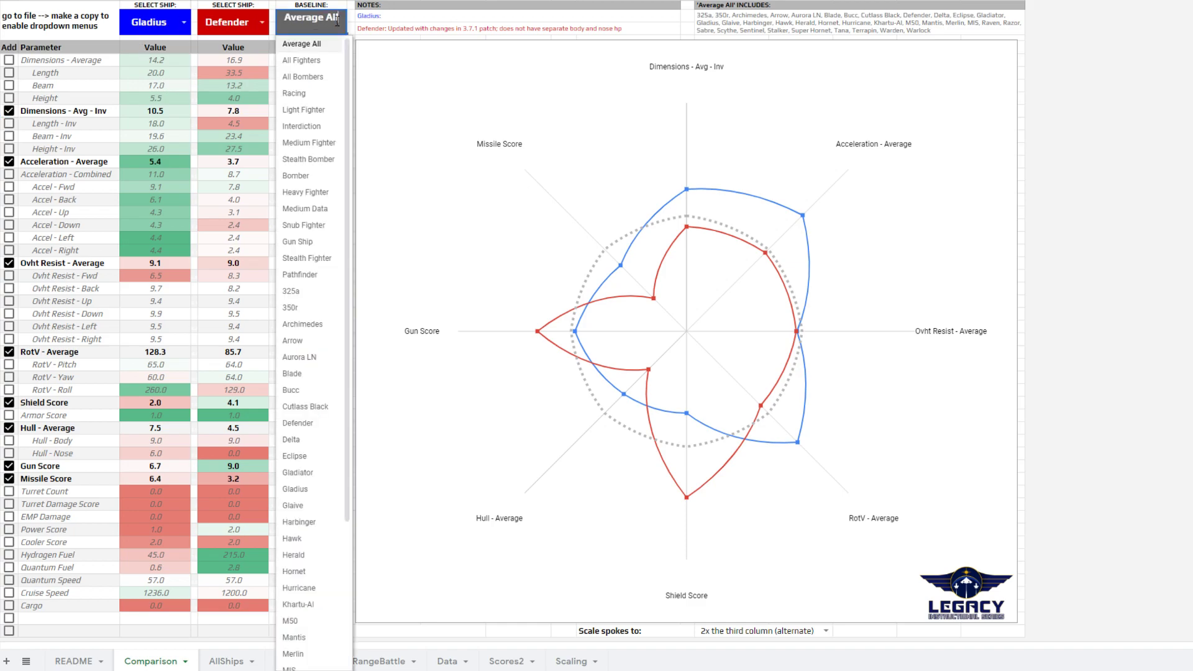
{"action": "left_click", "coordinate": [317, 342]}
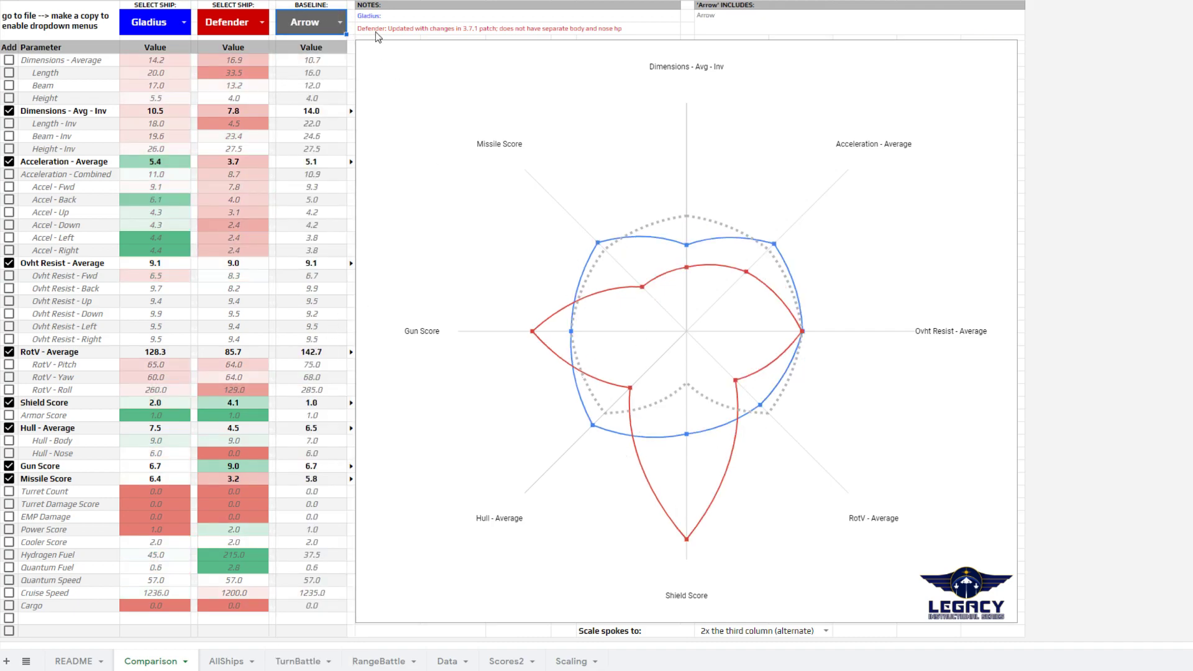
{"action": "left_click", "coordinate": [340, 22]}
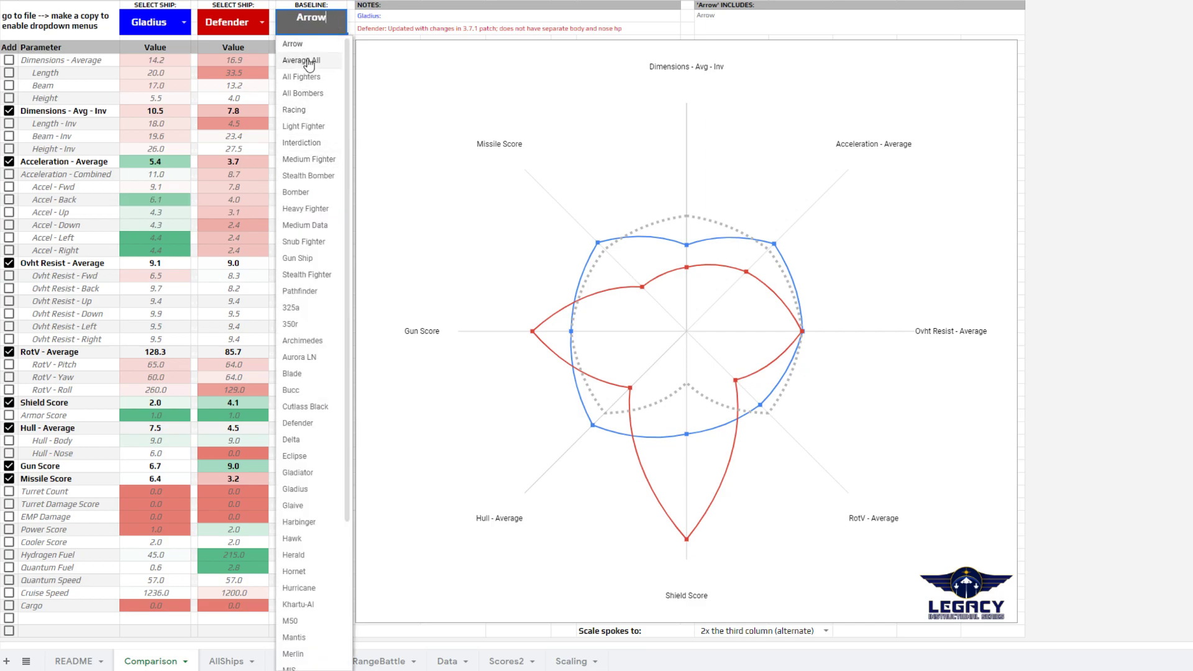
{"action": "left_click", "coordinate": [306, 61]}
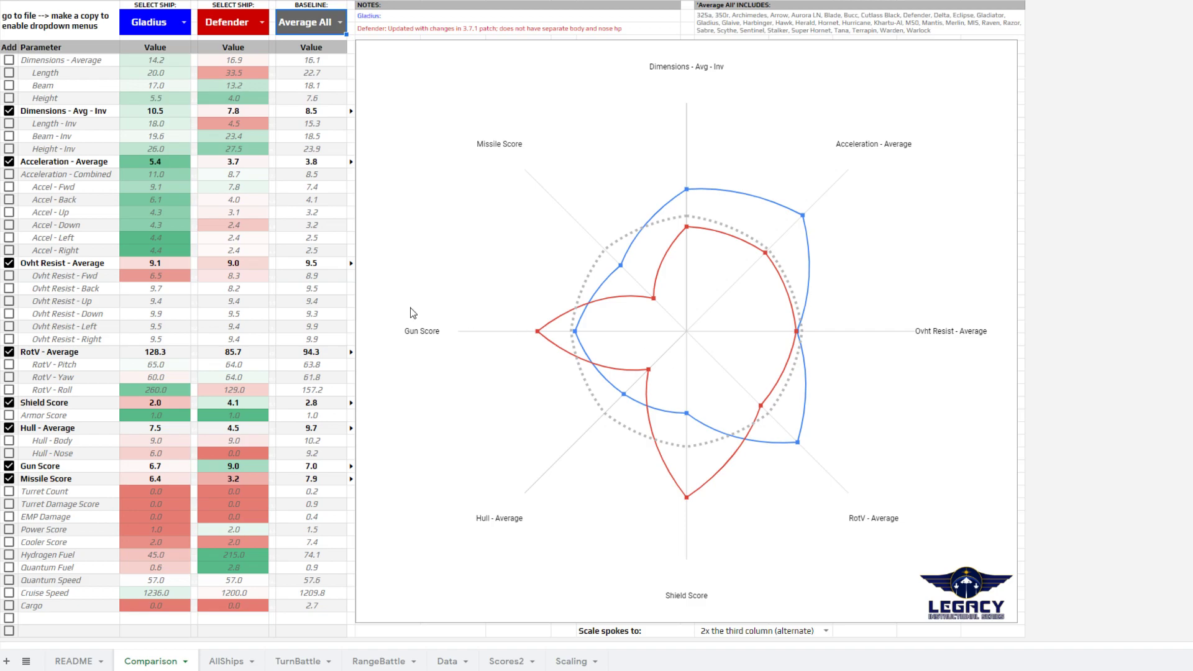
{"action": "left_click", "coordinate": [9, 123]}
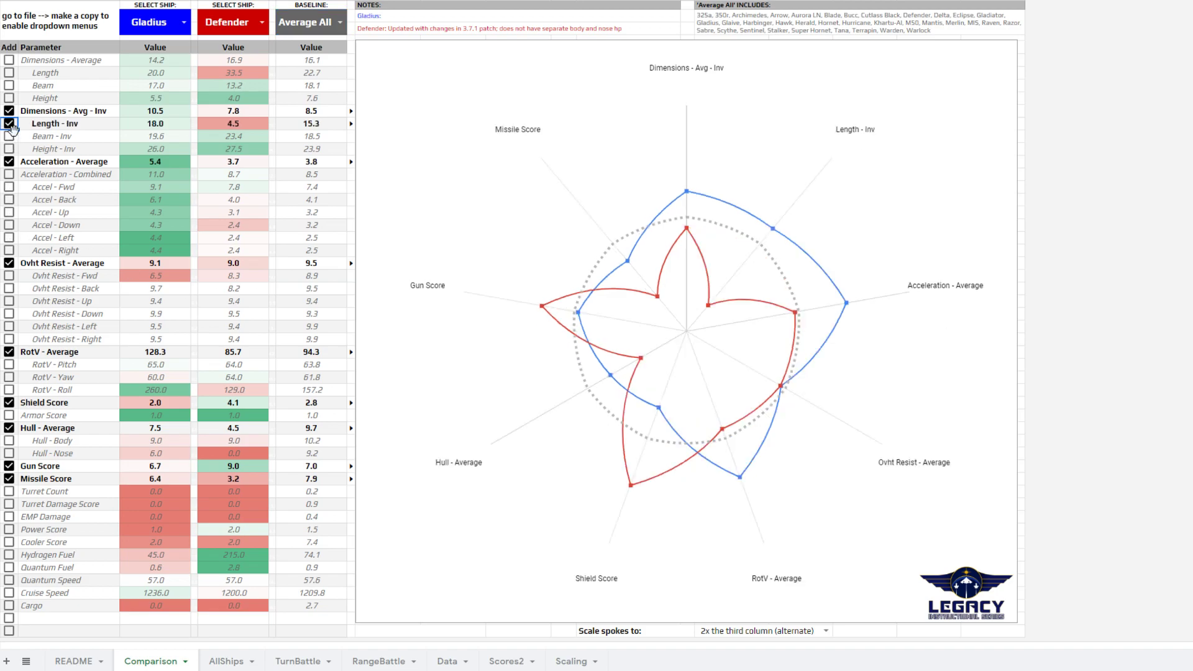
{"action": "left_click", "coordinate": [9, 136]}
{"action": "left_click", "coordinate": [9, 149]}
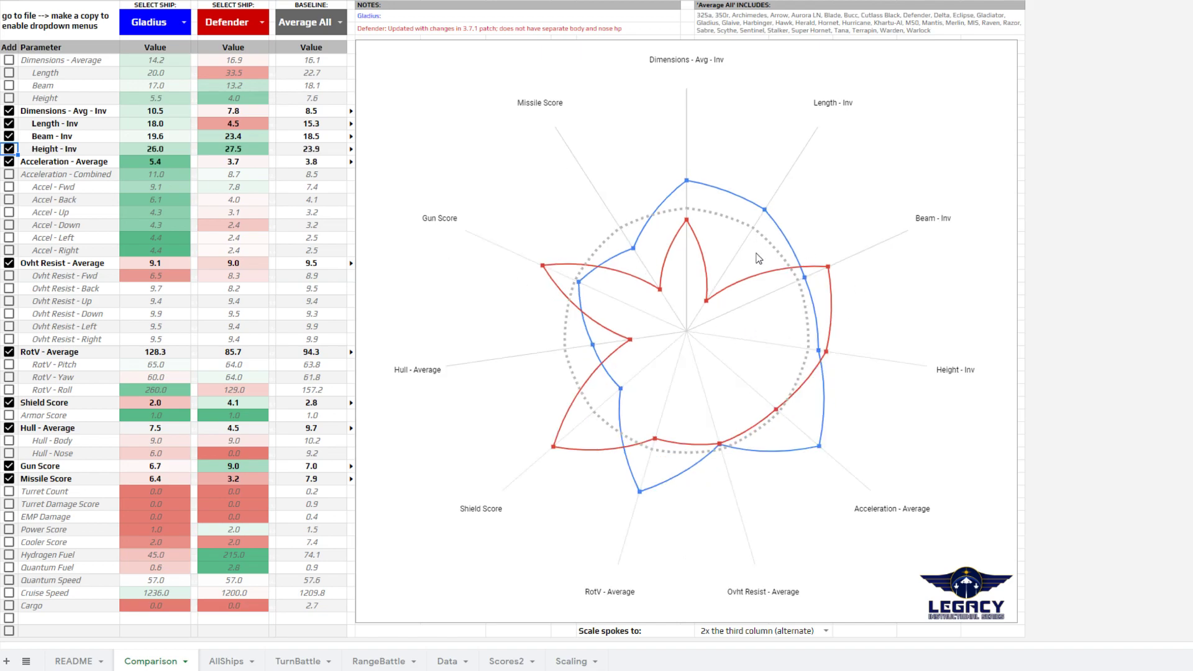
{"action": "left_click", "coordinate": [8, 149]}
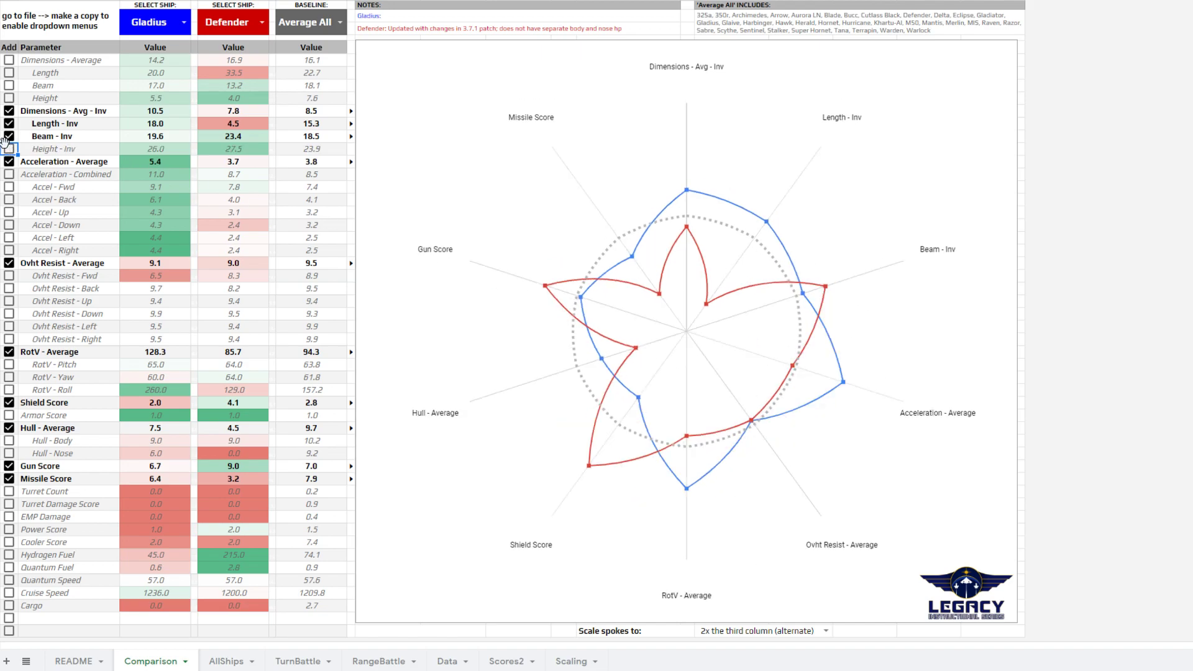
{"action": "left_click", "coordinate": [9, 136]}
{"action": "left_click", "coordinate": [9, 124]}
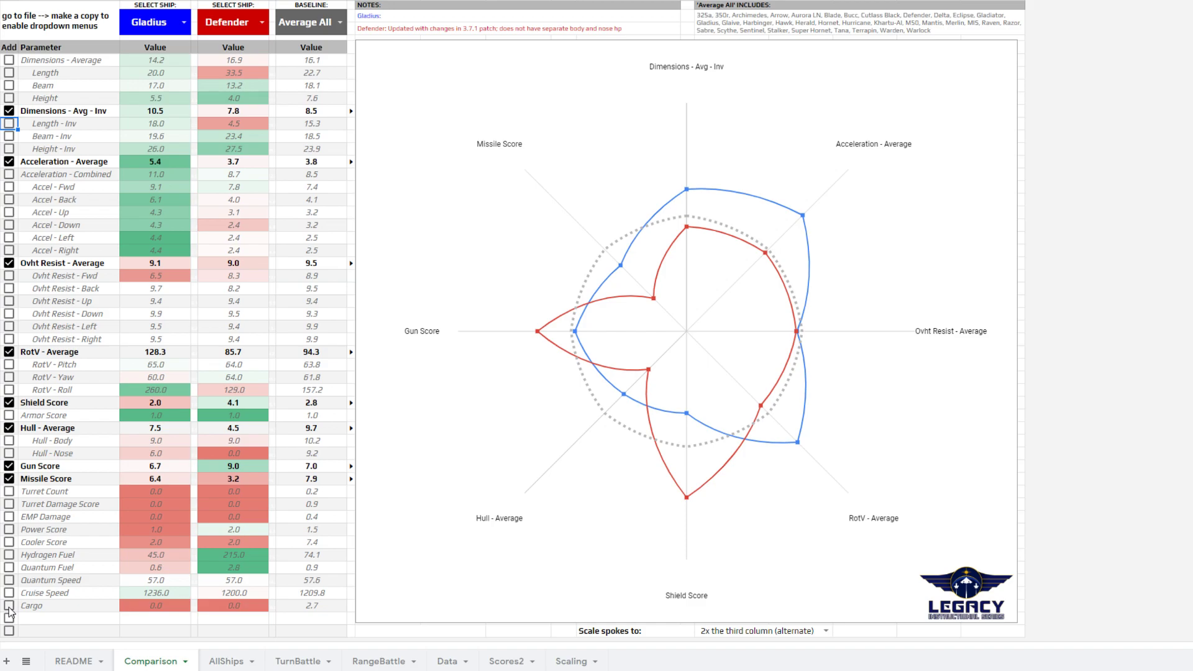
{"action": "left_click", "coordinate": [10, 606]}
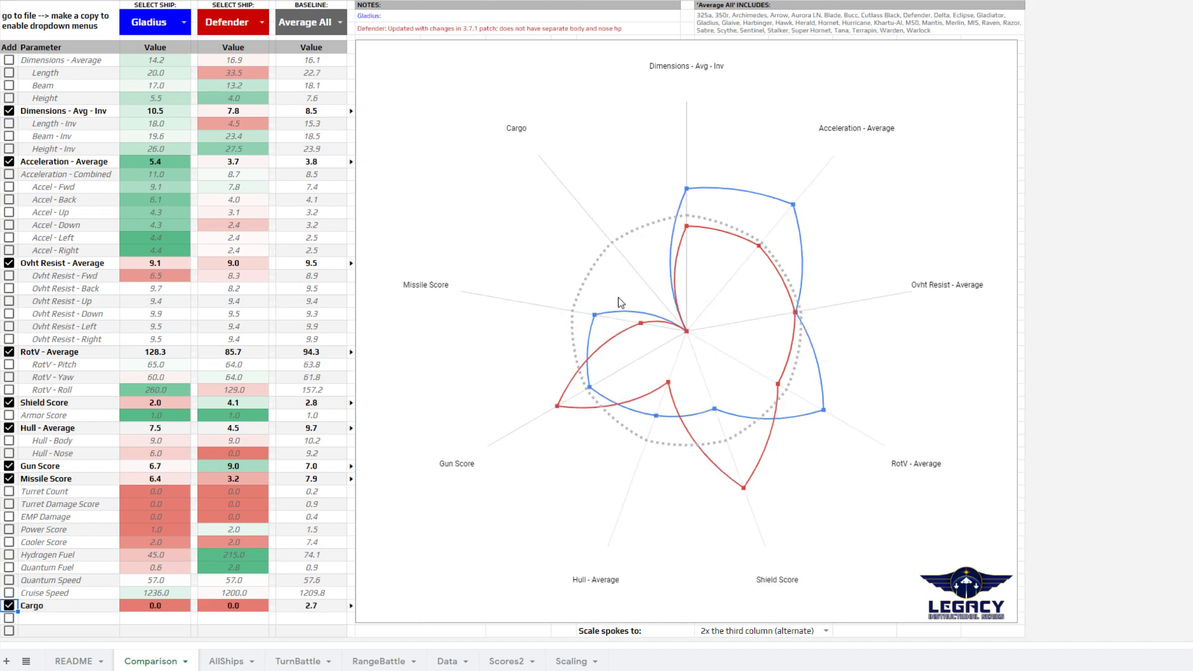
{"action": "left_click", "coordinate": [9, 607]}
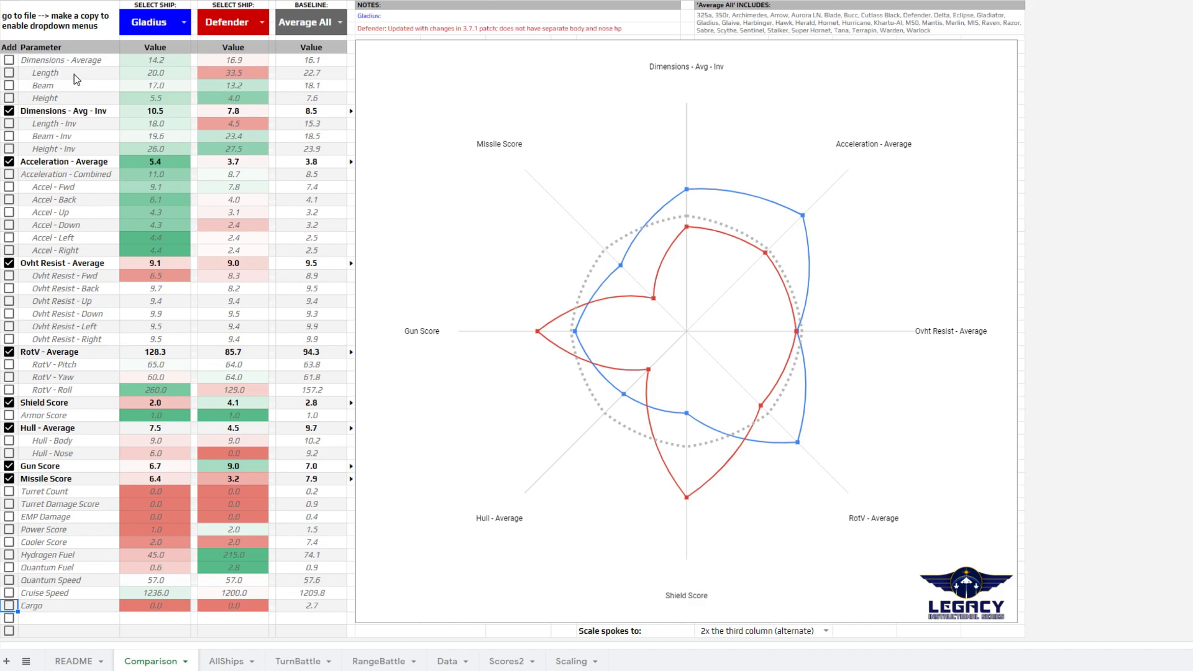
Step: Try Length, Dimensions - Average and Length - Inv as radar spokes, removing each again
{"action": "left_click", "coordinate": [9, 73]}
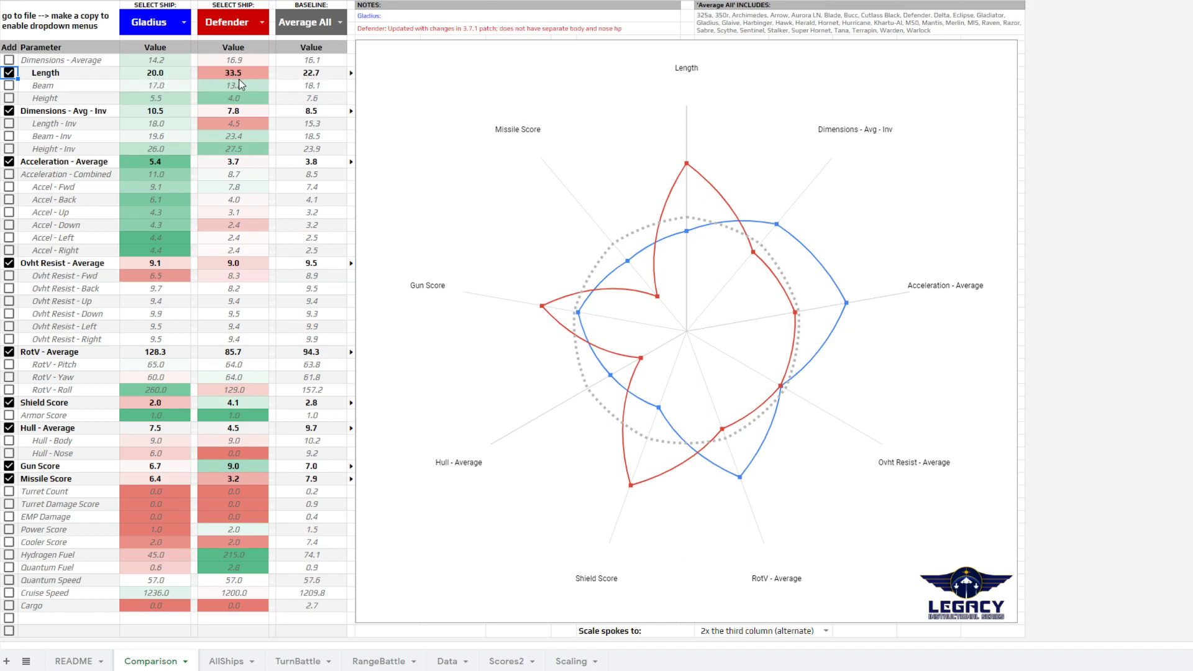
{"action": "left_click", "coordinate": [9, 73]}
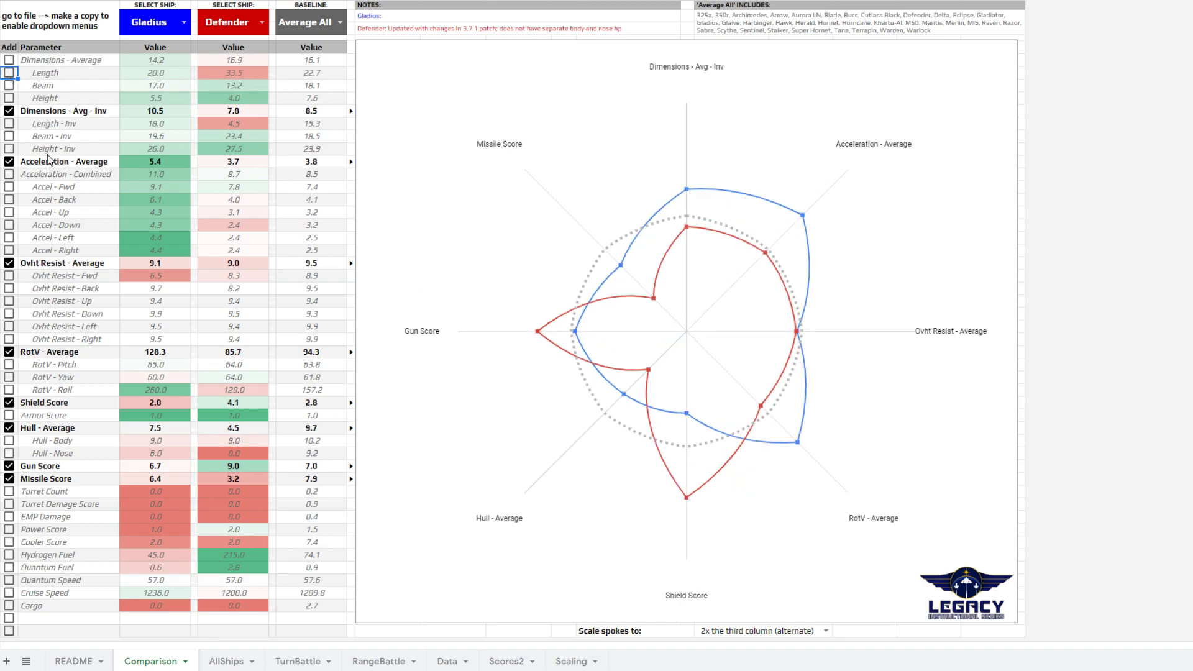
{"action": "left_click", "coordinate": [9, 60]}
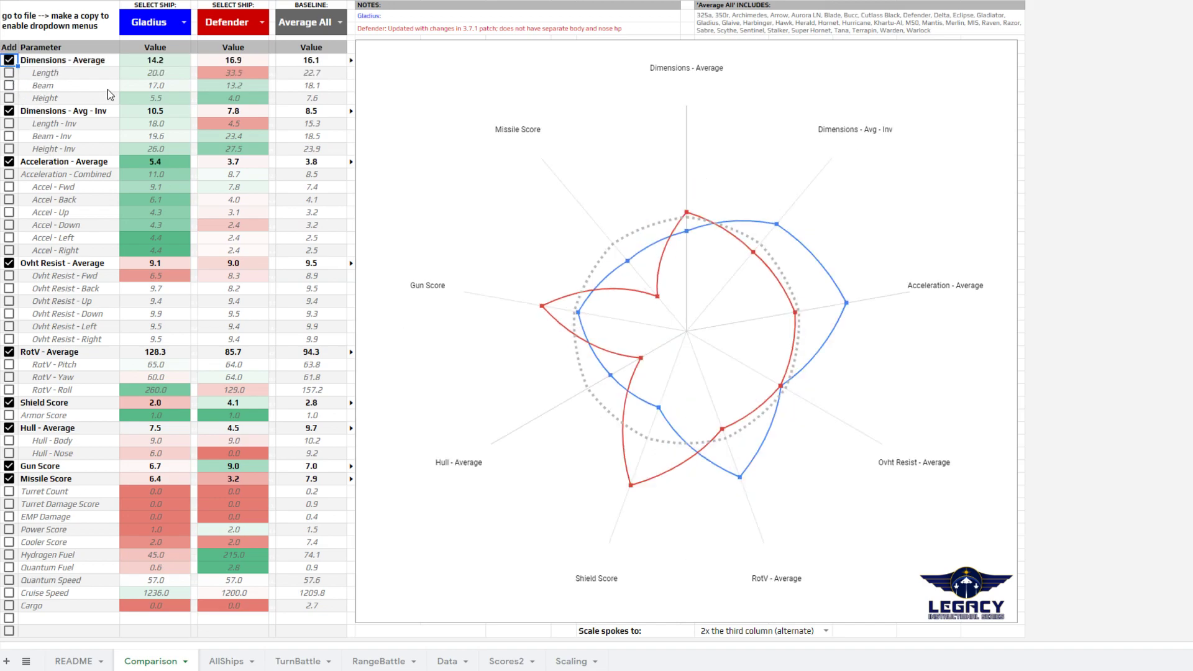
{"action": "left_click", "coordinate": [9, 61]}
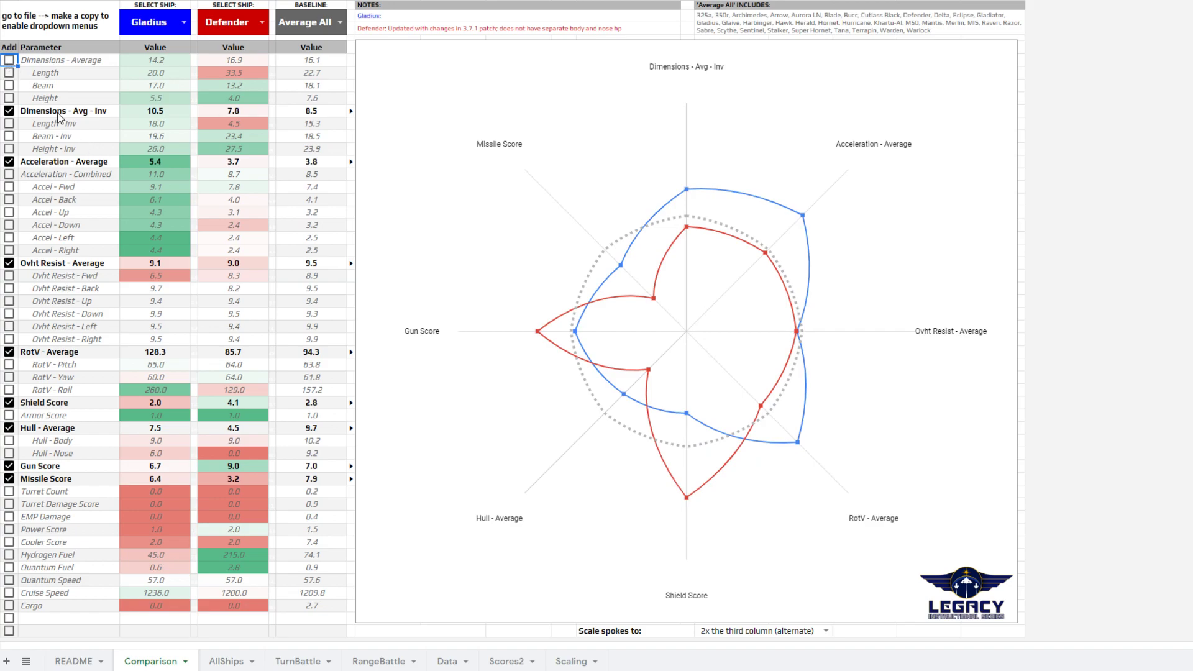
{"action": "left_click", "coordinate": [8, 126]}
{"action": "left_click", "coordinate": [8, 124]}
Step: Replace the Dimensions - Avg - Inv spoke with Height, Beam and Length spokes
{"action": "left_click", "coordinate": [7, 110]}
{"action": "left_click", "coordinate": [8, 99]}
{"action": "left_click", "coordinate": [9, 85]}
{"action": "left_click", "coordinate": [8, 74]}
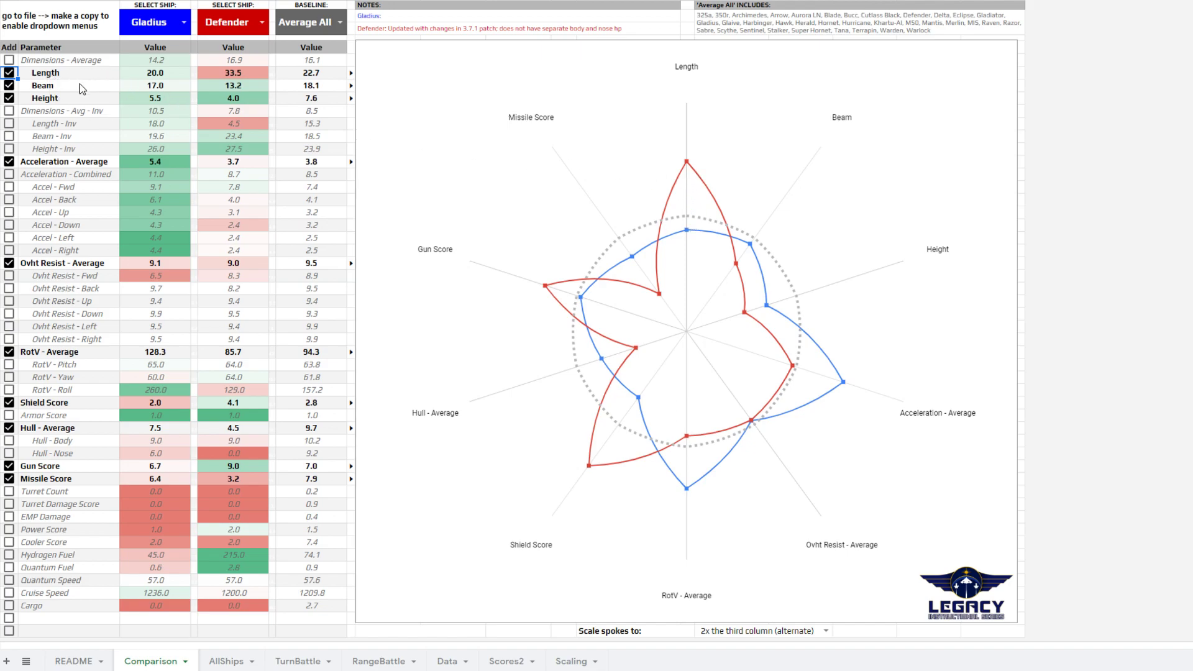
Step: Remove the Height, Beam and Length spokes and restore Dimensions - Avg - Inv
{"action": "left_click", "coordinate": [9, 99]}
{"action": "left_click", "coordinate": [8, 85]}
{"action": "left_click", "coordinate": [9, 73]}
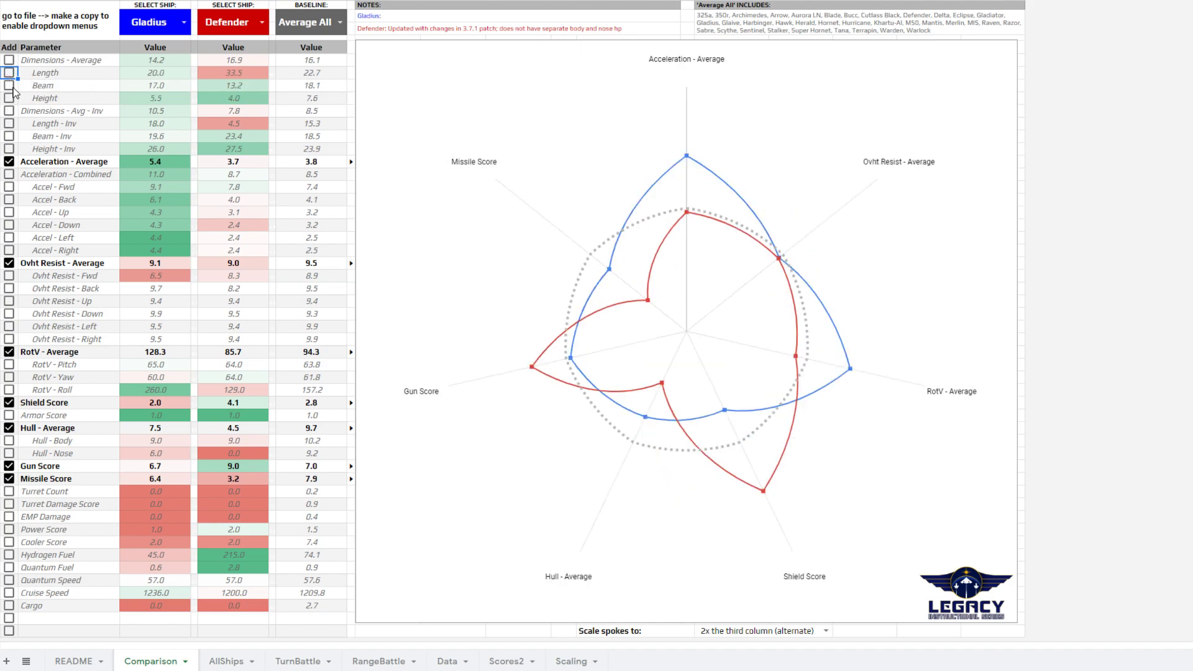
{"action": "left_click", "coordinate": [9, 111]}
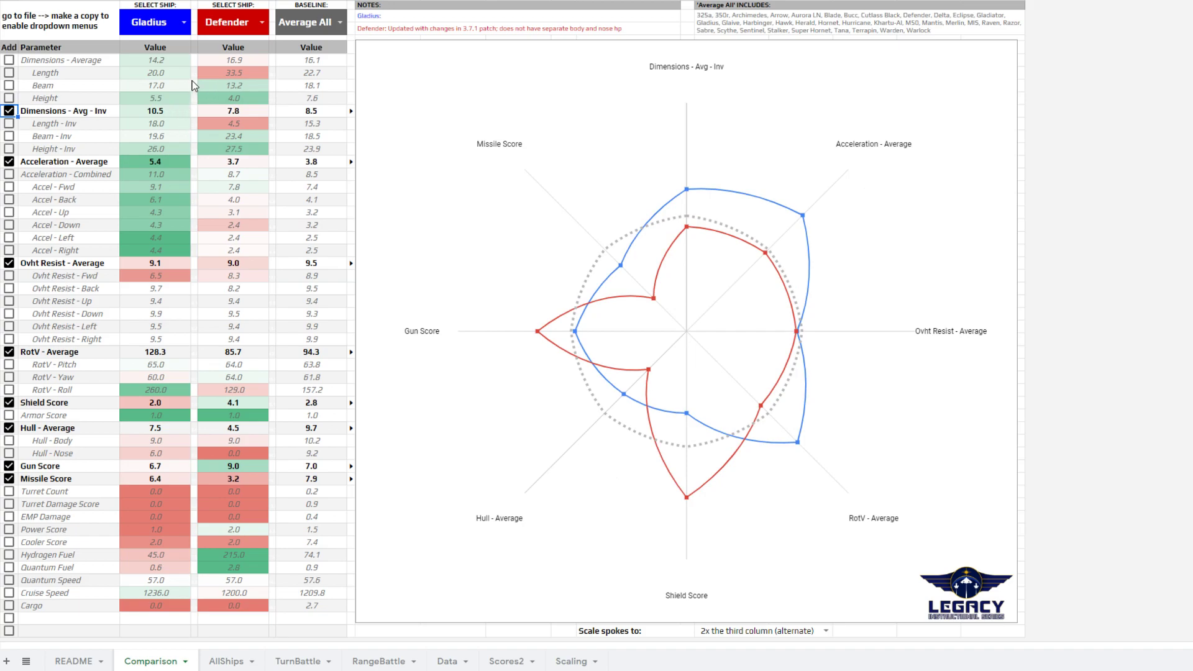
Step: Compare Gladius Length 20.0 with Length - Inv 18.0, try Length - Inv, then keep Dimensions - Avg - Inv
{"action": "left_click", "coordinate": [155, 75]}
{"action": "left_click", "coordinate": [157, 127]}
{"action": "left_click", "coordinate": [9, 111]}
{"action": "left_click", "coordinate": [9, 123]}
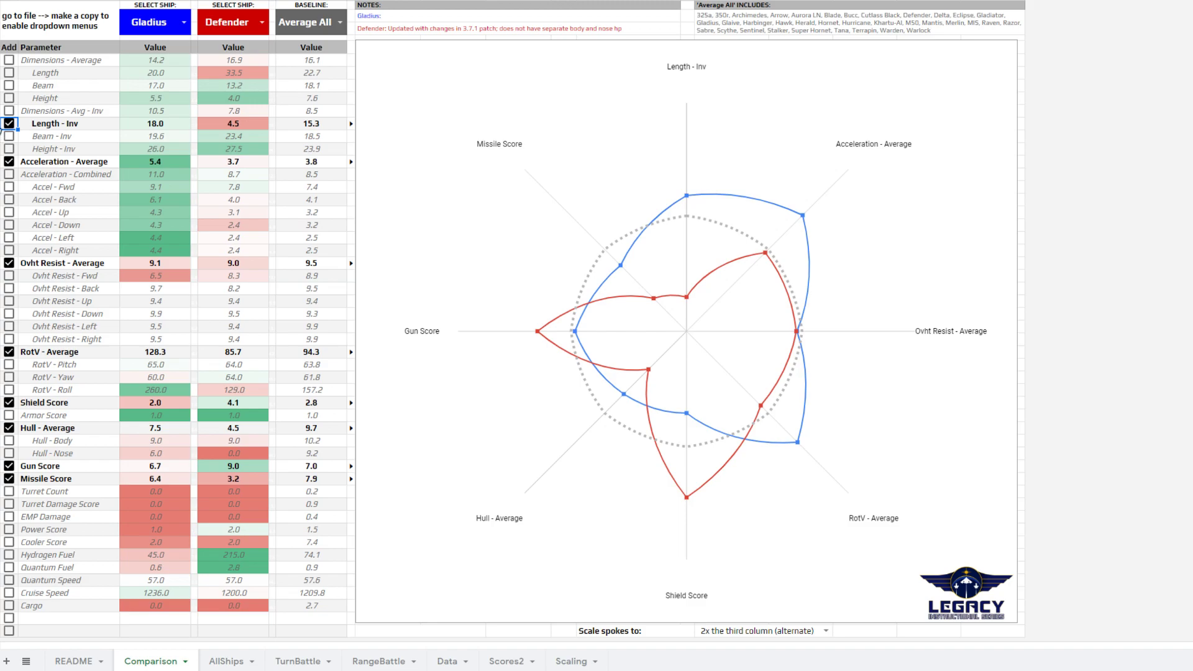
{"action": "left_click", "coordinate": [8, 111]}
{"action": "left_click", "coordinate": [9, 123]}
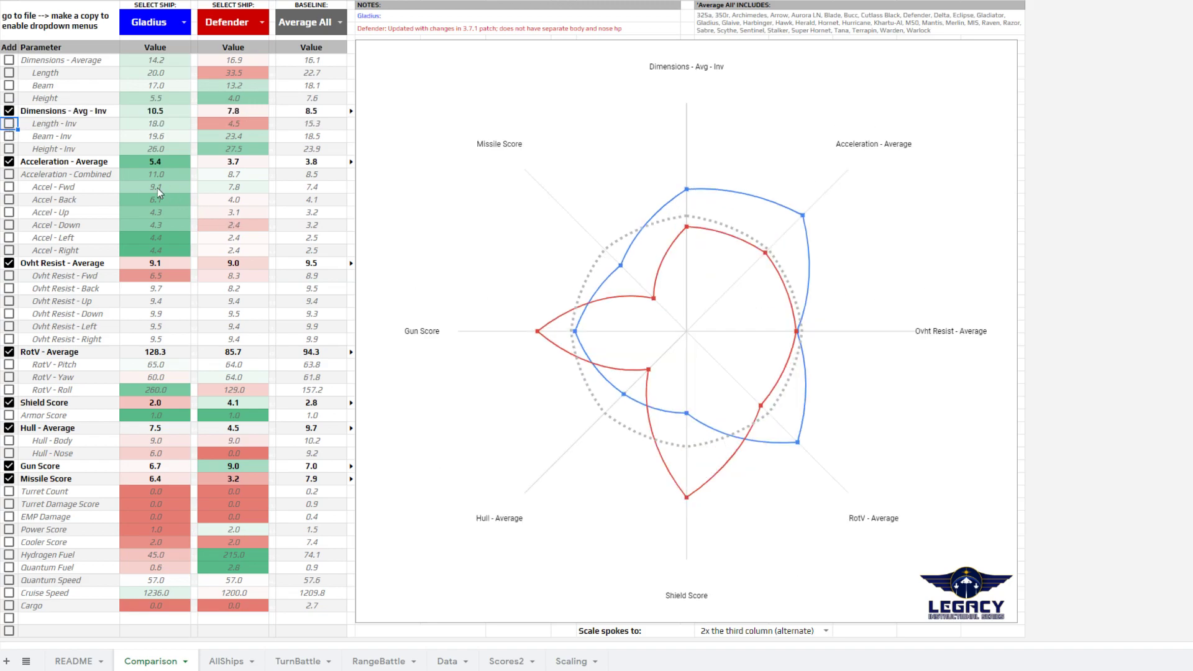
{"action": "left_click", "coordinate": [59, 189]}
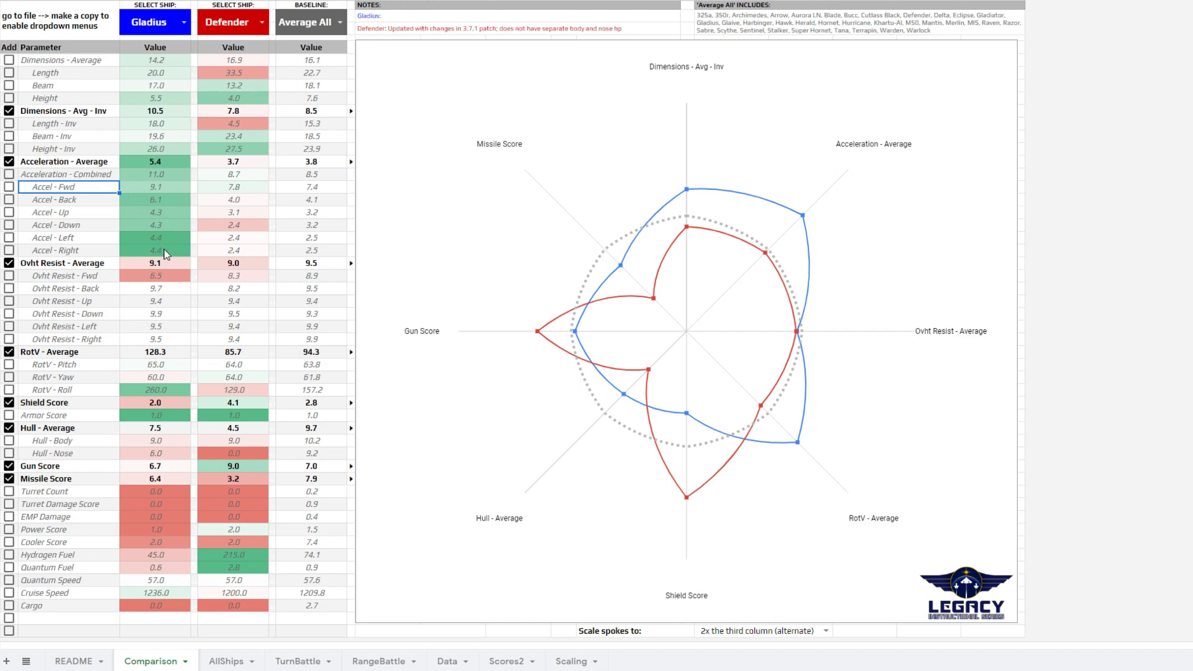
{"action": "left_click", "coordinate": [9, 162]}
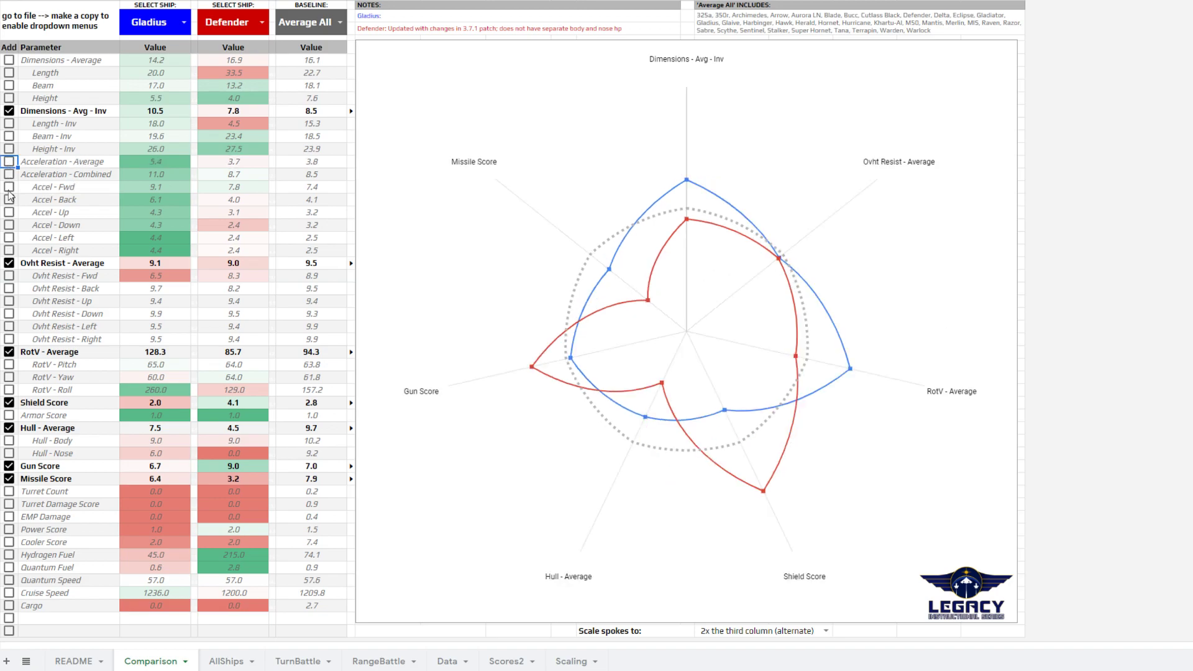
{"action": "left_click", "coordinate": [8, 186]}
{"action": "left_click", "coordinate": [9, 200]}
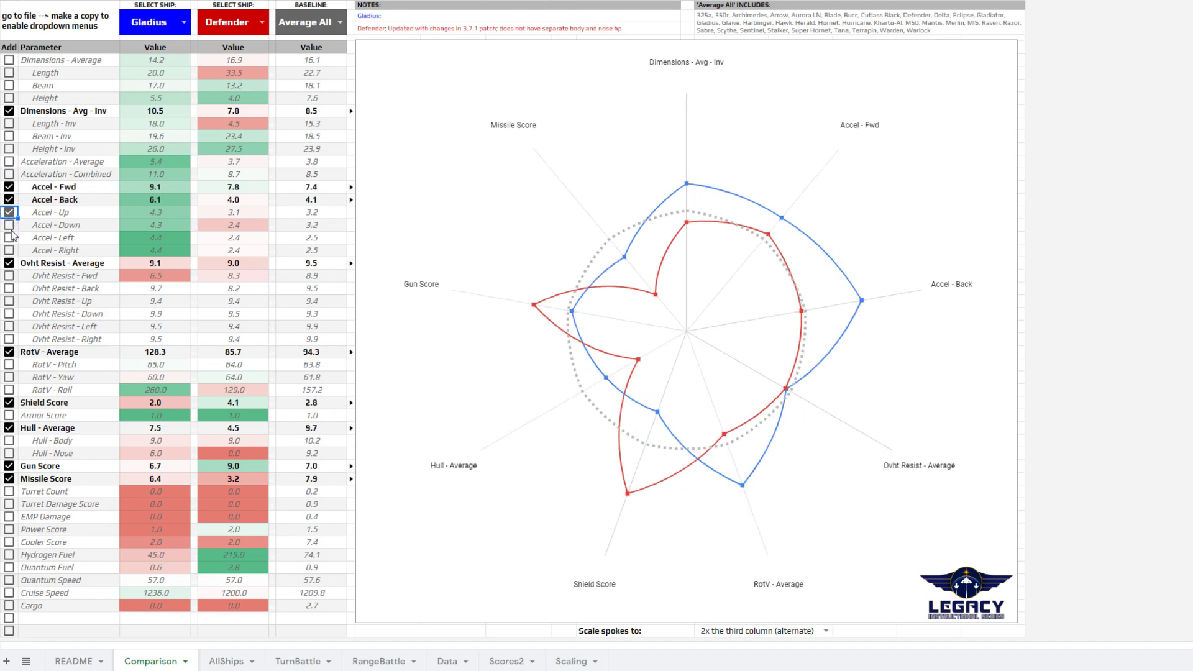
{"action": "left_click", "coordinate": [9, 212]}
{"action": "left_click", "coordinate": [9, 225]}
{"action": "left_click", "coordinate": [9, 237]}
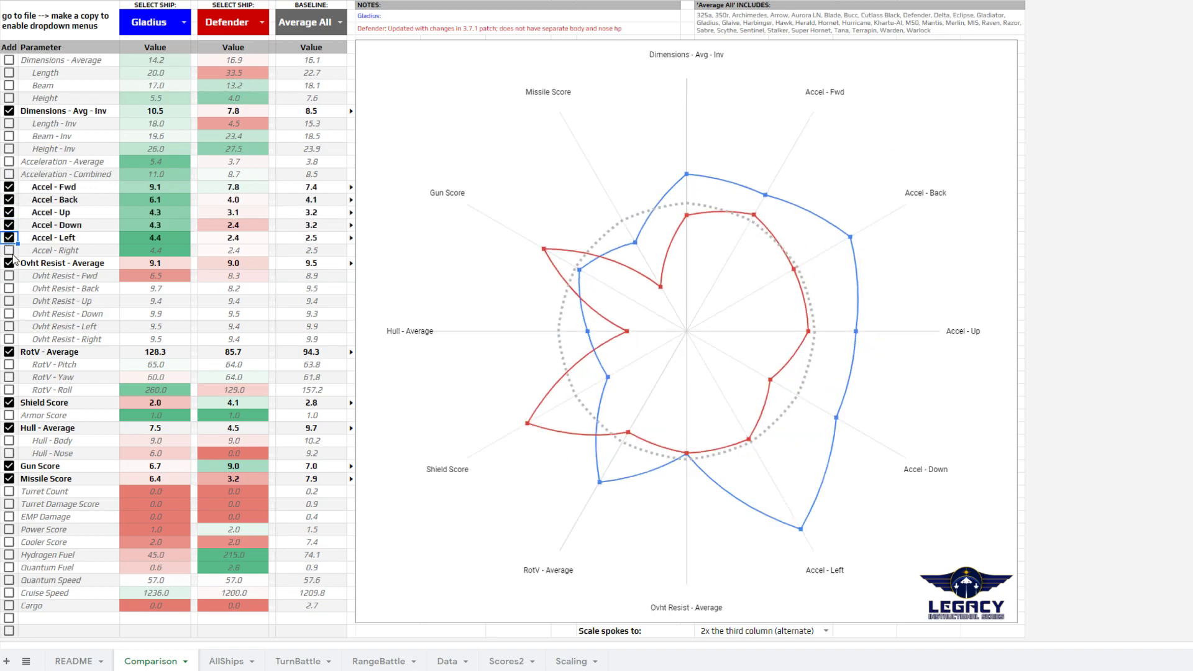
{"action": "left_click", "coordinate": [9, 250]}
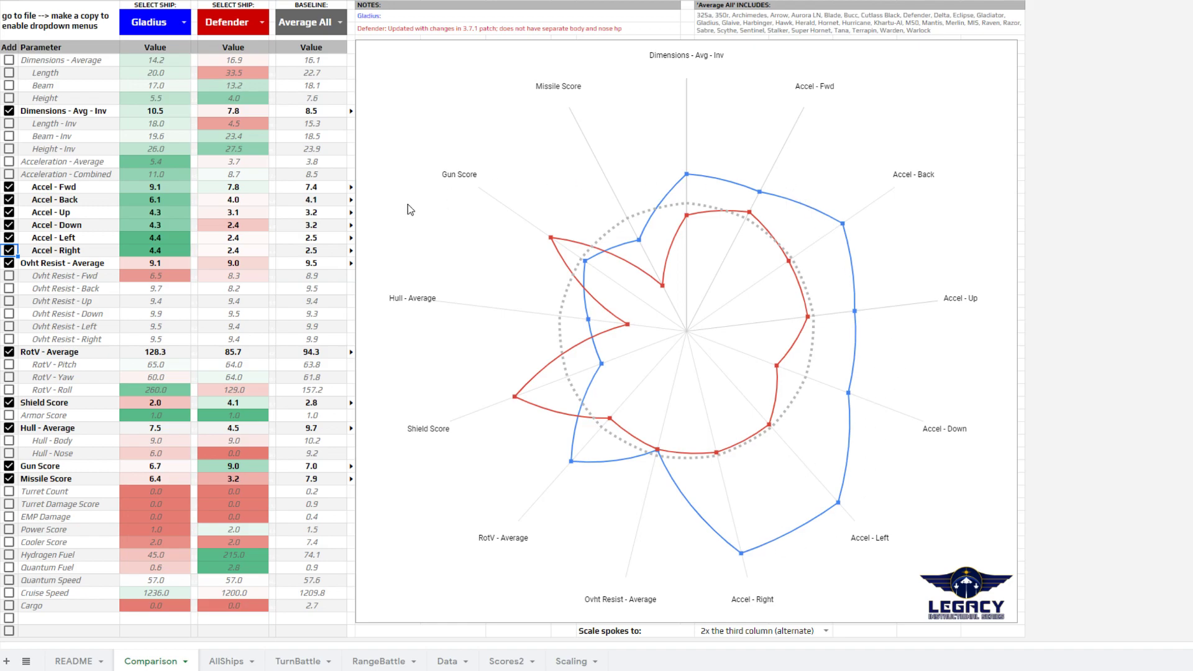
{"action": "left_click", "coordinate": [9, 251]}
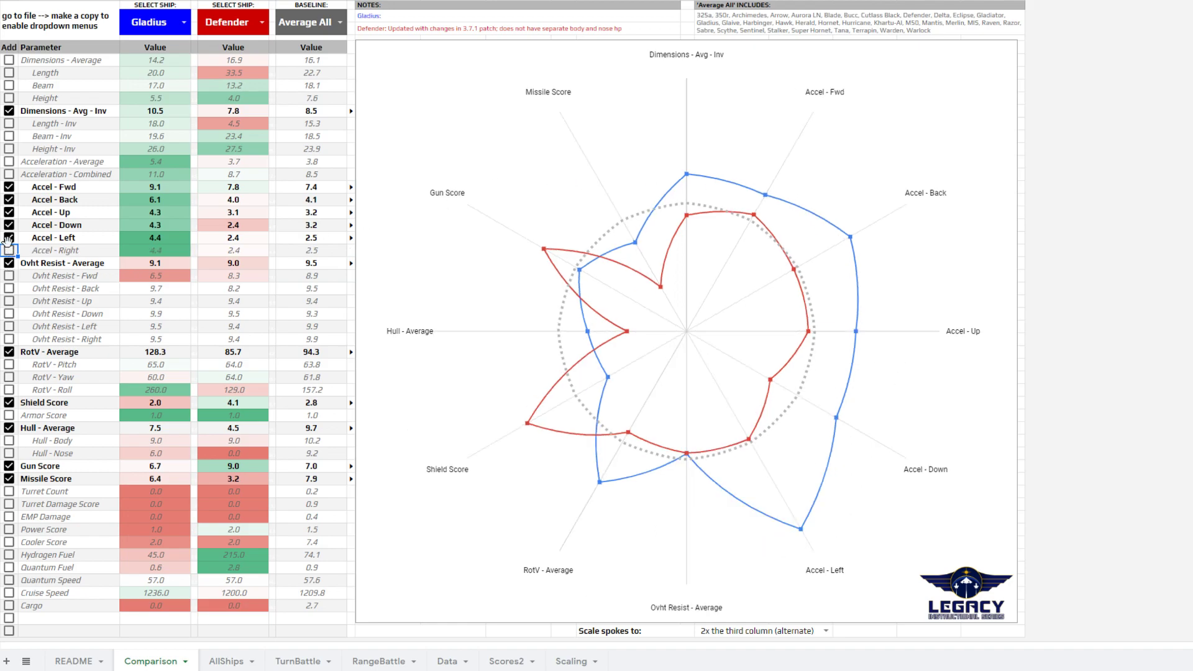
{"action": "left_click", "coordinate": [8, 238]}
{"action": "left_click", "coordinate": [8, 225]}
{"action": "left_click", "coordinate": [9, 212]}
{"action": "left_click", "coordinate": [8, 200]}
{"action": "left_click", "coordinate": [9, 187]}
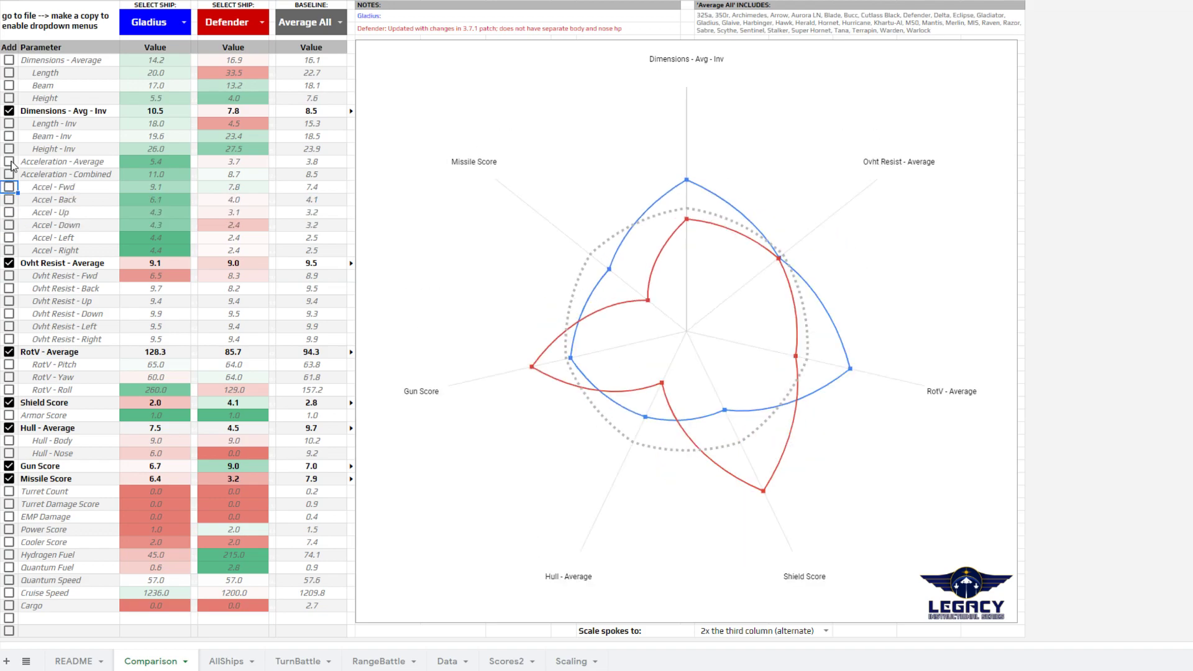
{"action": "left_click", "coordinate": [9, 162]}
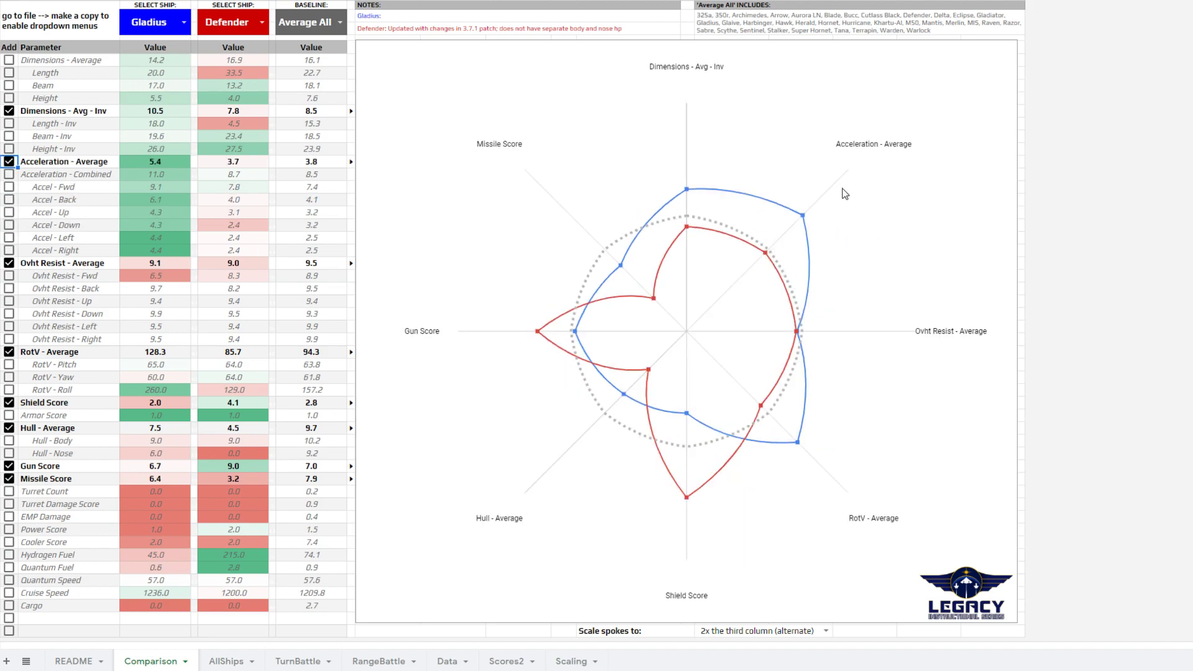
{"action": "left_click", "coordinate": [9, 162]}
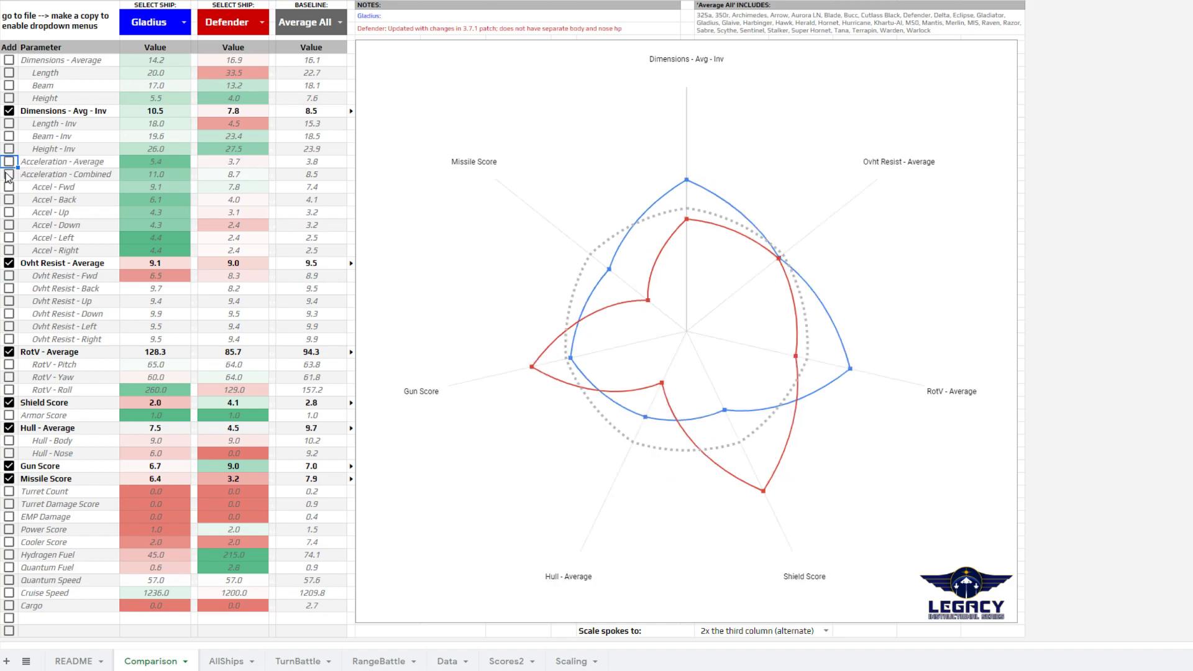
{"action": "left_click", "coordinate": [9, 175]}
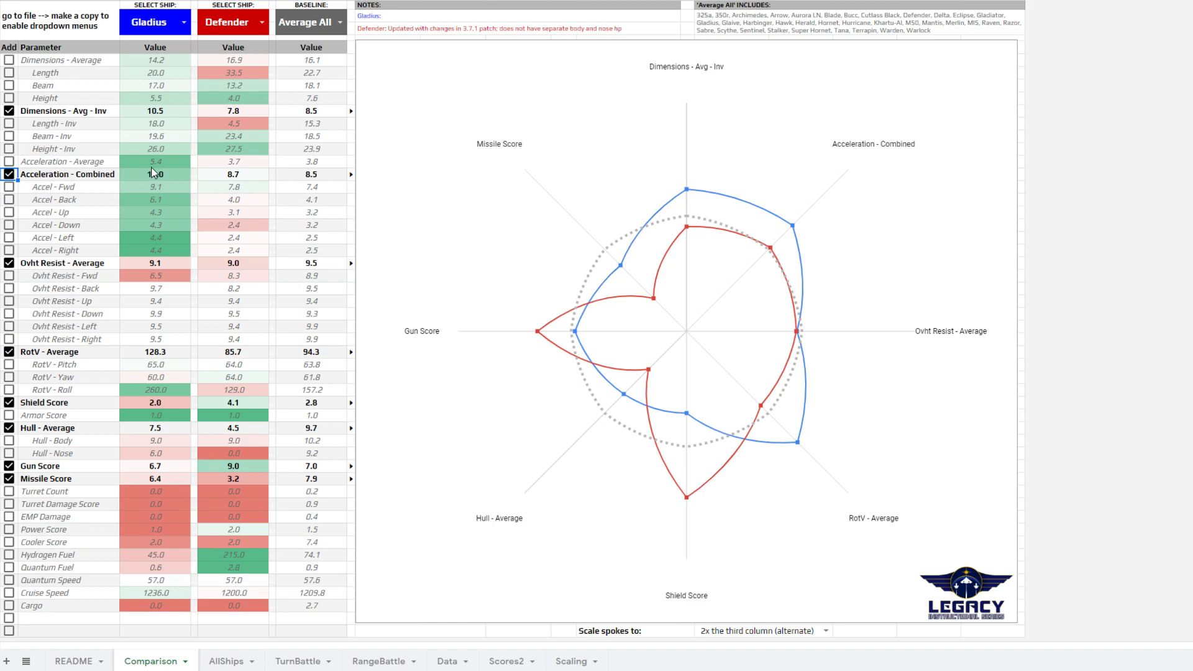
{"action": "left_click", "coordinate": [8, 174]}
{"action": "left_click", "coordinate": [9, 162]}
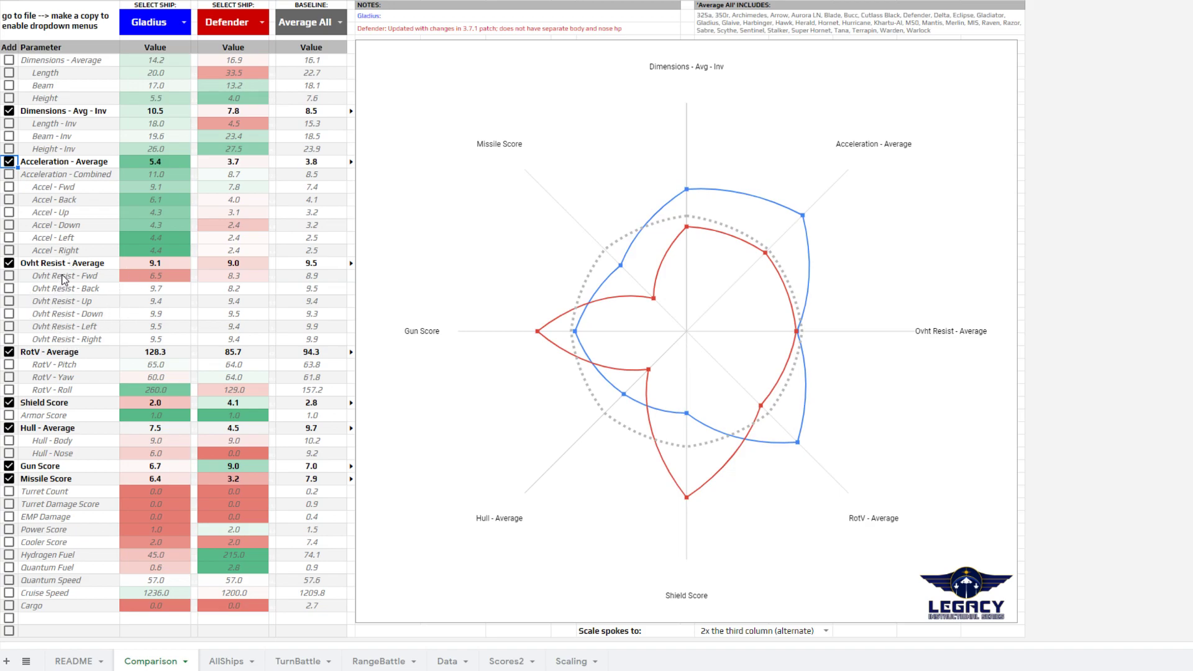
{"action": "left_click", "coordinate": [9, 276]}
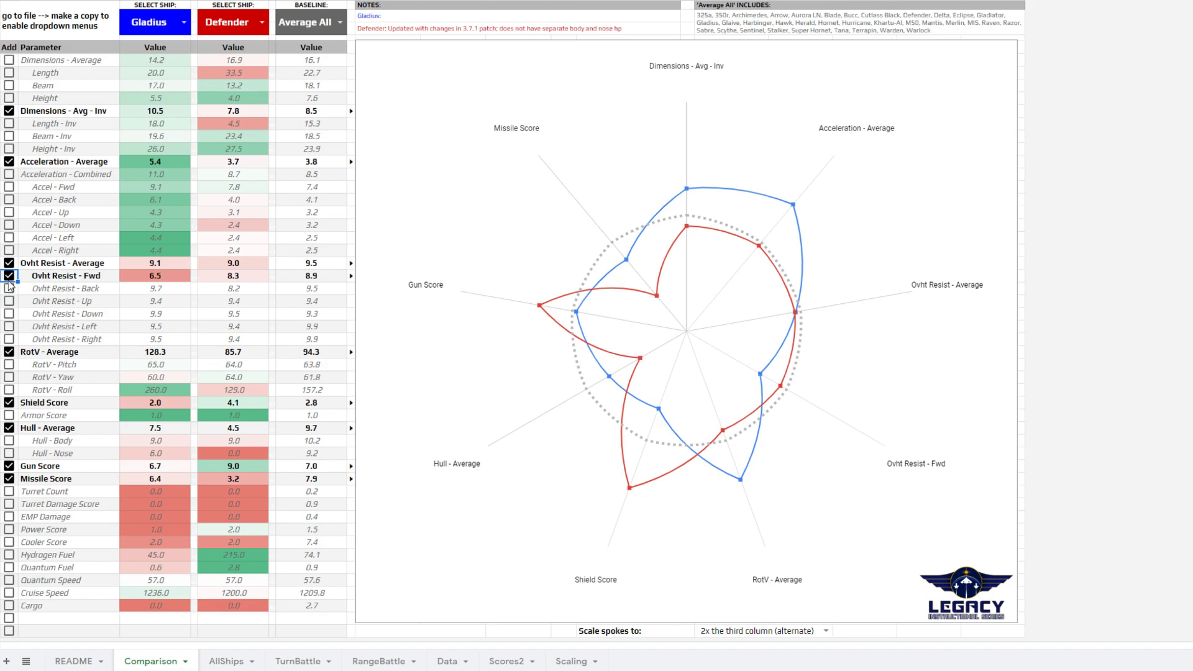
{"action": "left_click", "coordinate": [8, 276]}
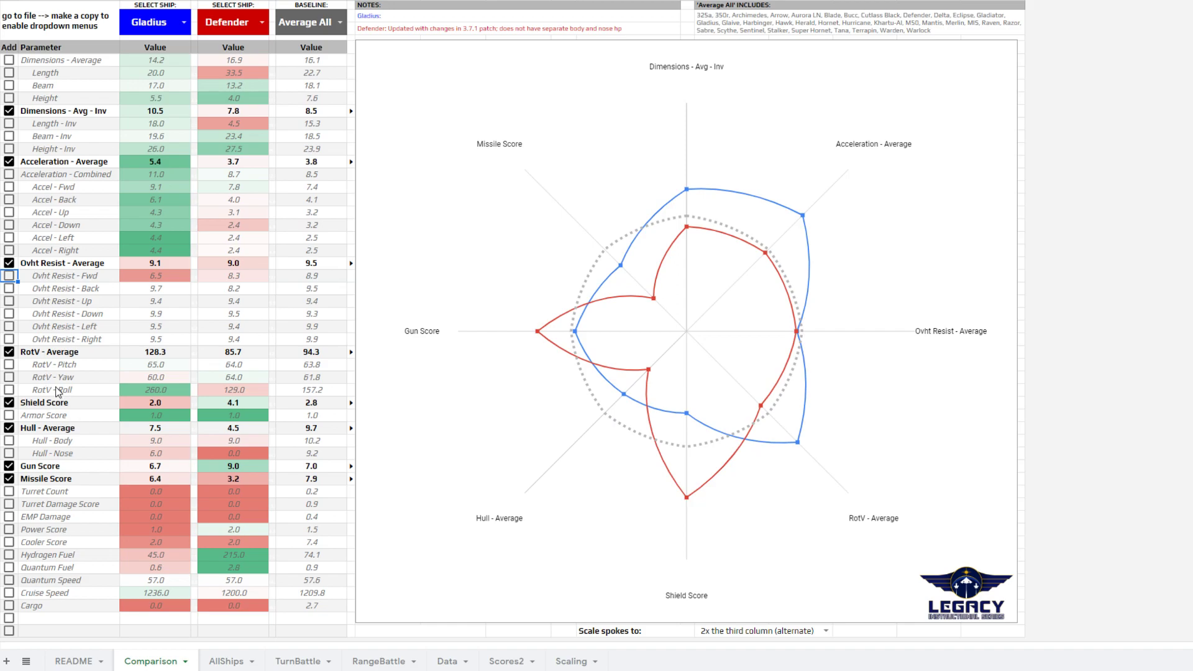
{"action": "left_click", "coordinate": [10, 365]}
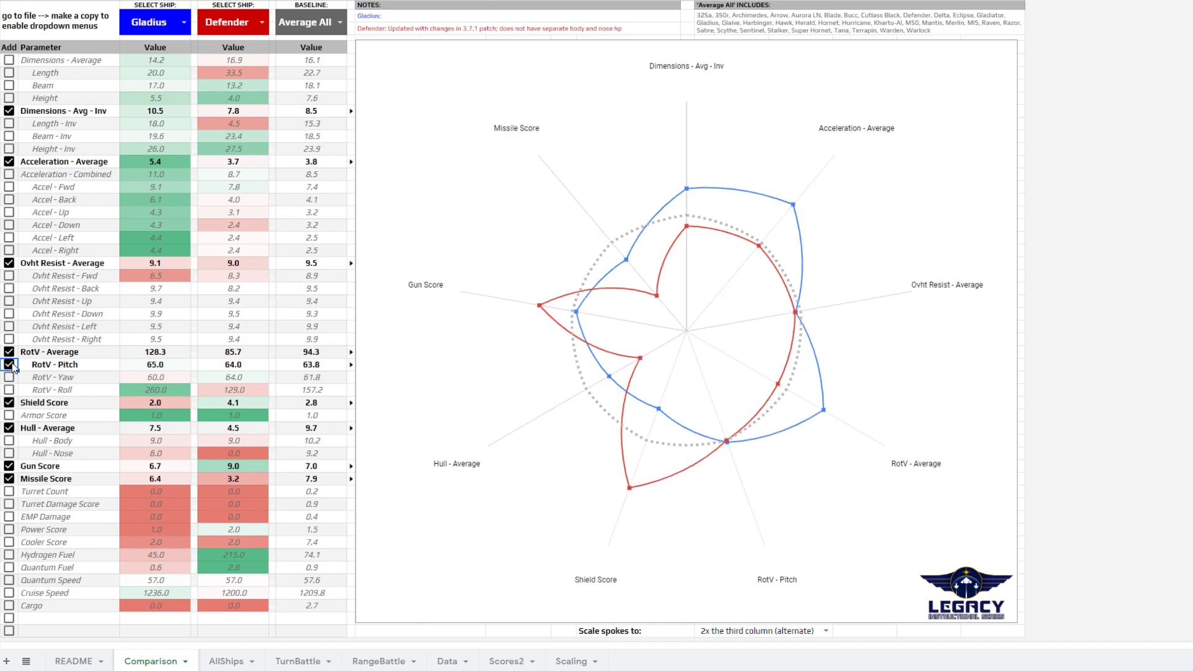
{"action": "left_click", "coordinate": [10, 365]}
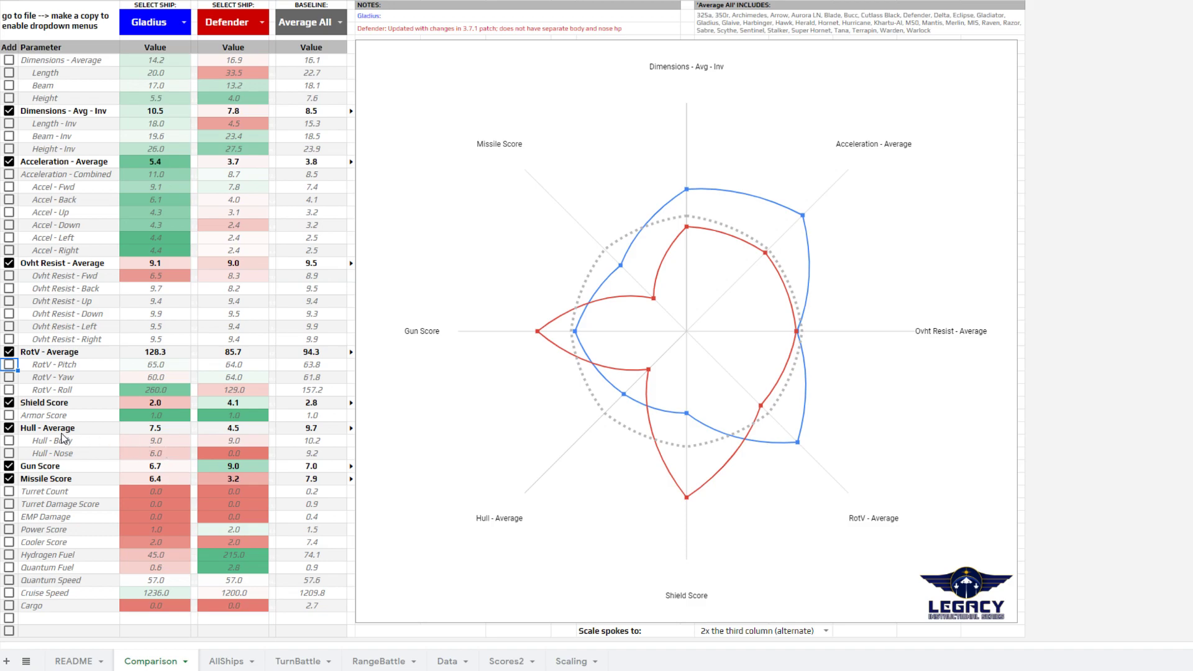
{"action": "left_click", "coordinate": [53, 470]}
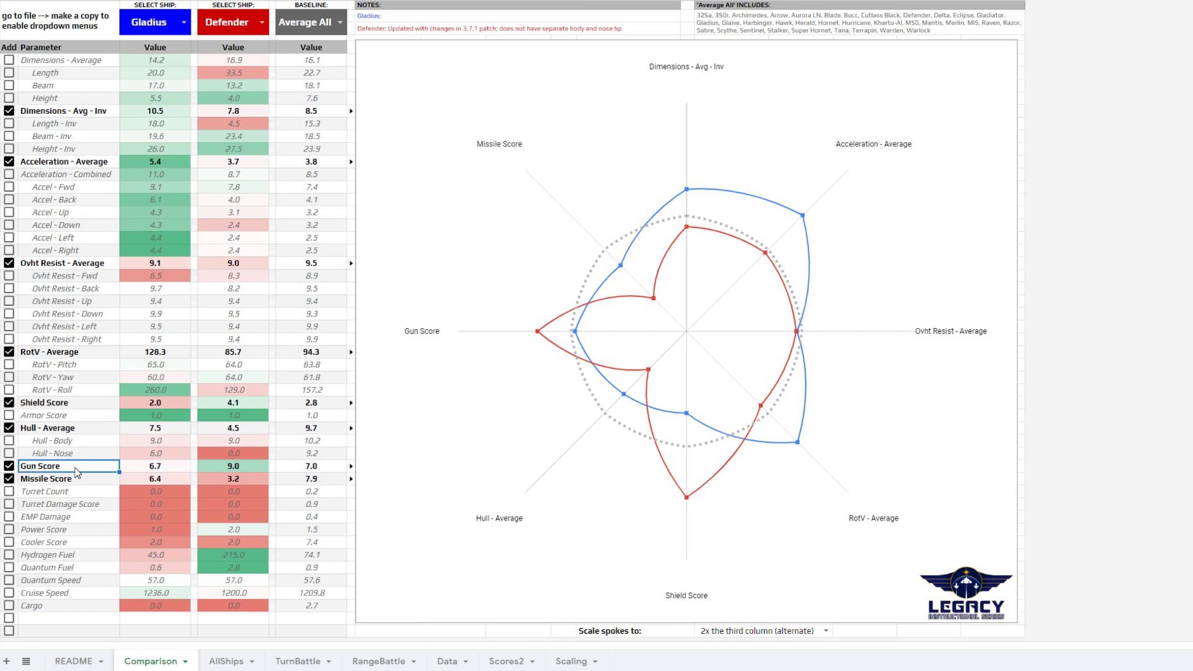
{"action": "left_click", "coordinate": [35, 481]}
{"action": "left_click", "coordinate": [9, 556]}
{"action": "left_click", "coordinate": [9, 557]}
{"action": "left_click", "coordinate": [9, 568]}
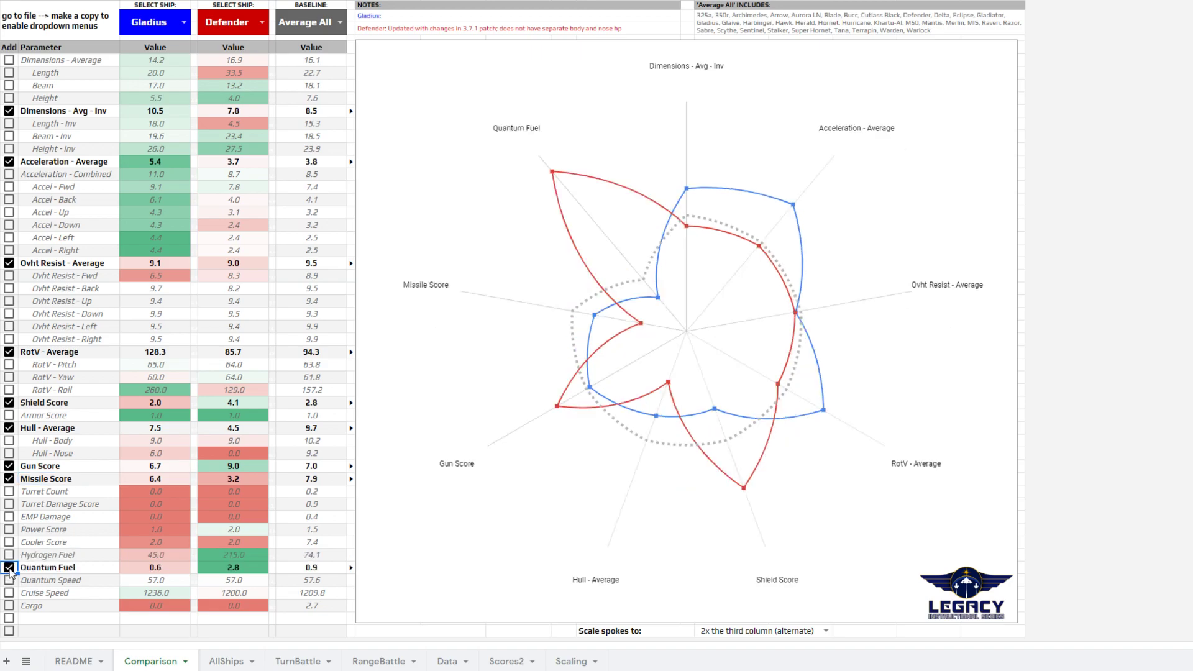
{"action": "left_click", "coordinate": [10, 556]}
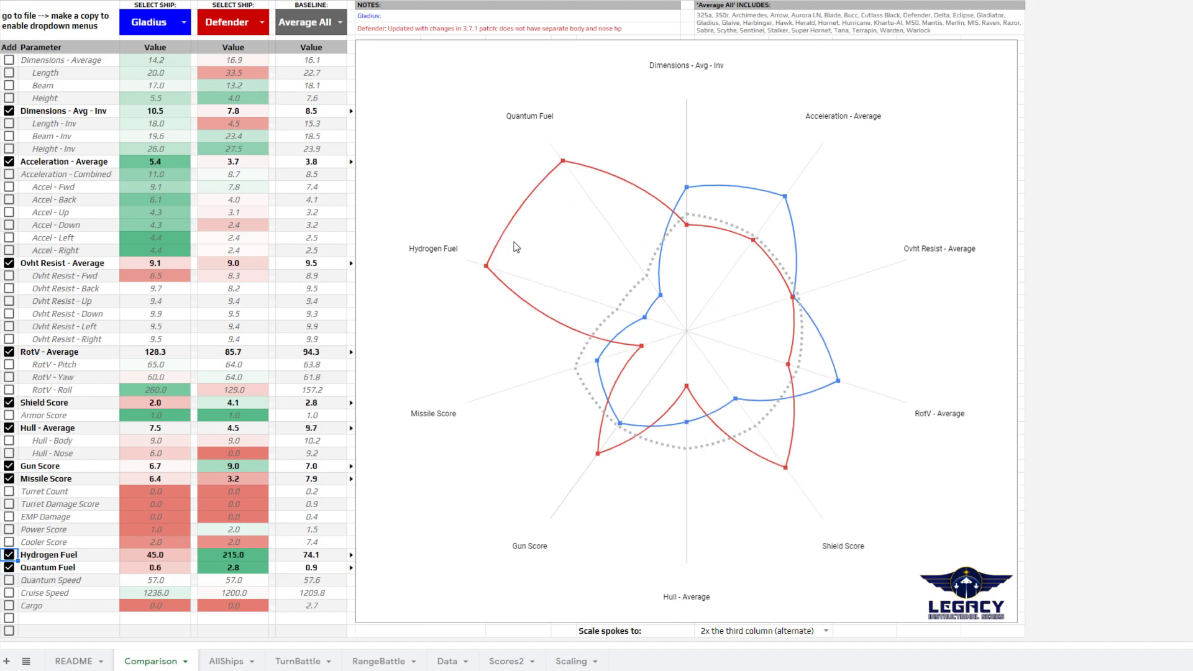
{"action": "key", "text": "space"}
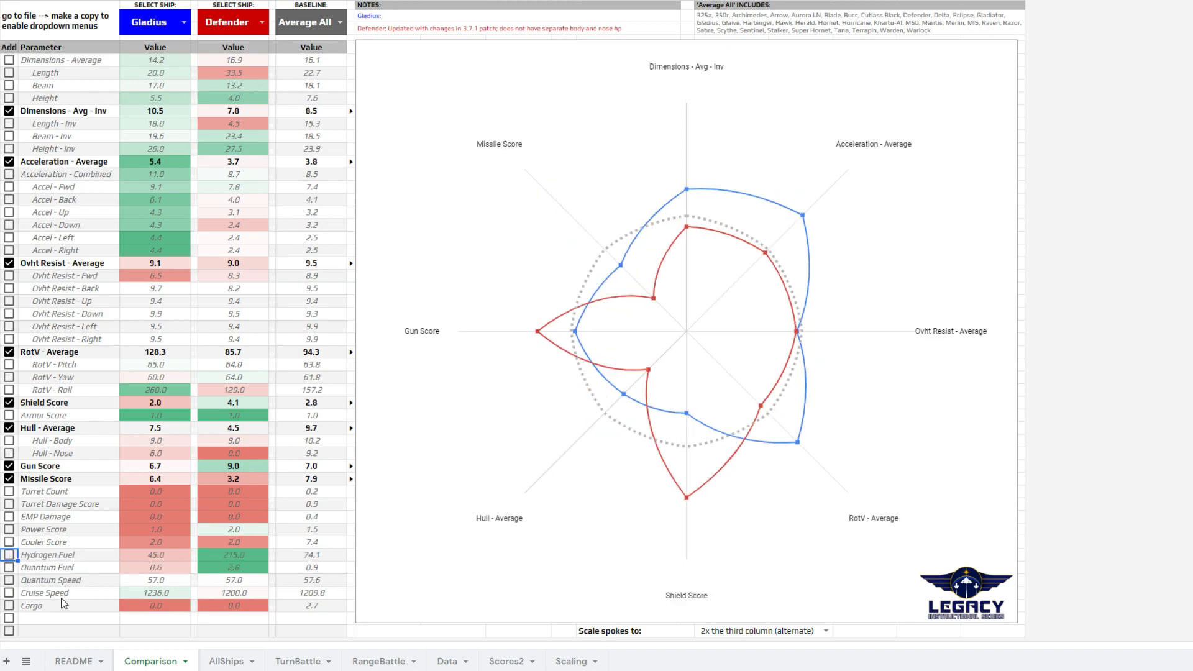
{"action": "left_click", "coordinate": [8, 594]}
Step: Remove Cruise Speed and scale spokes to 2x the third column, after trying maximum of ships compared
{"action": "left_click", "coordinate": [9, 593]}
{"action": "left_click", "coordinate": [827, 632]}
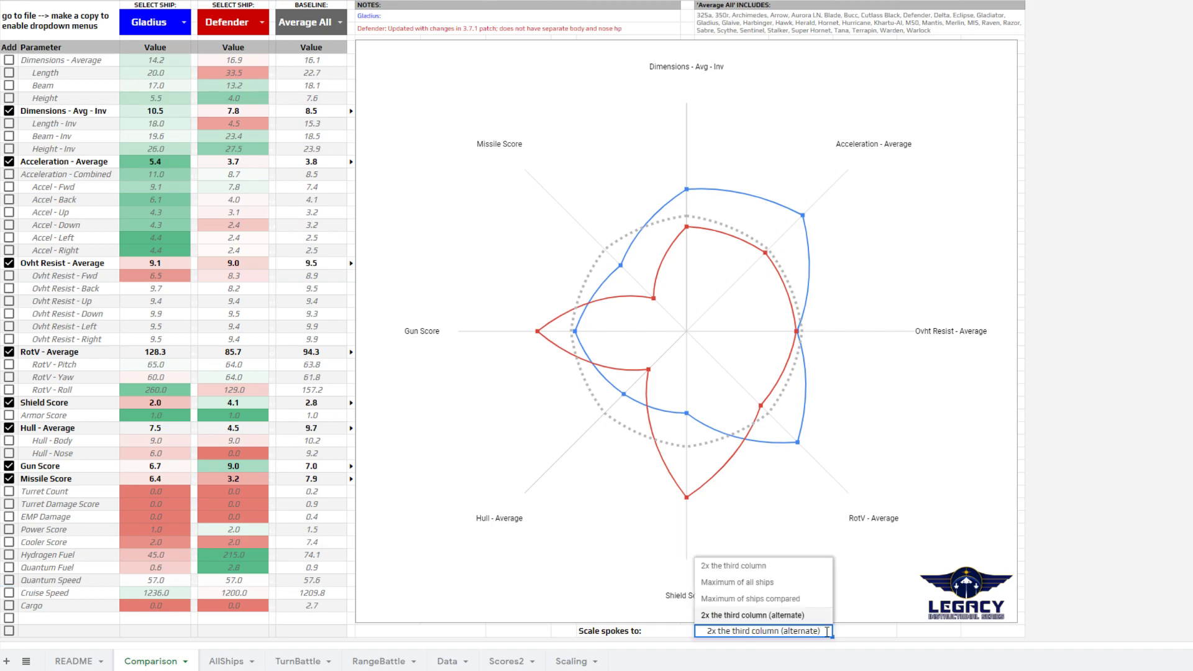
{"action": "left_click", "coordinate": [804, 601]}
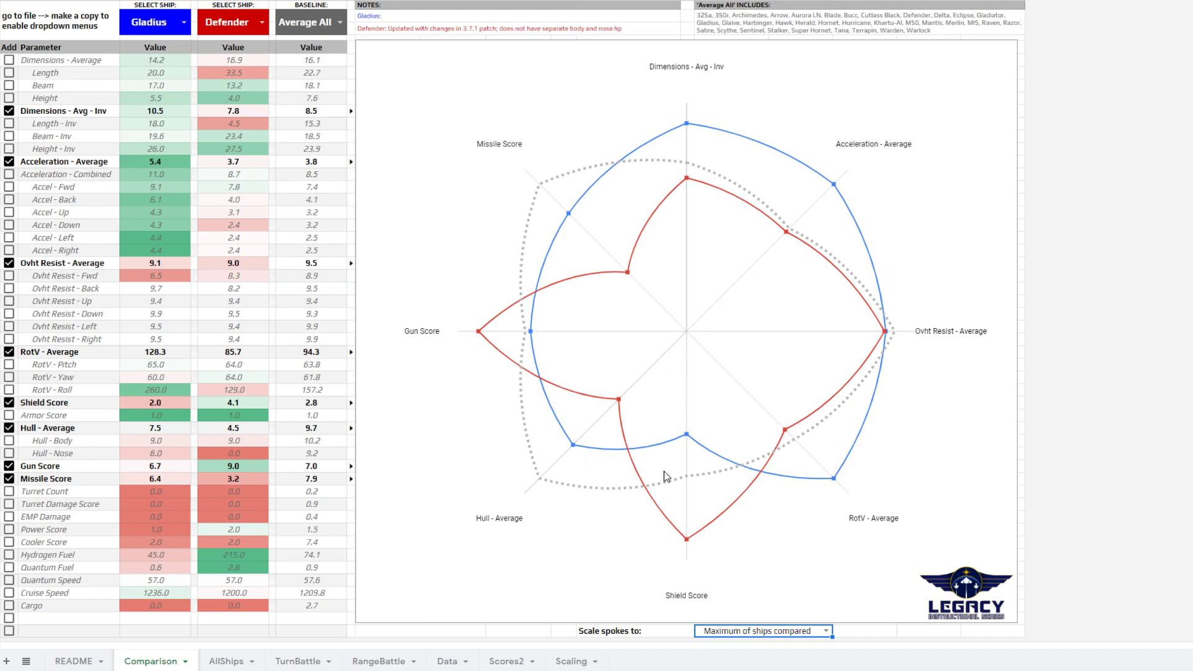
{"action": "left_click", "coordinate": [826, 631]}
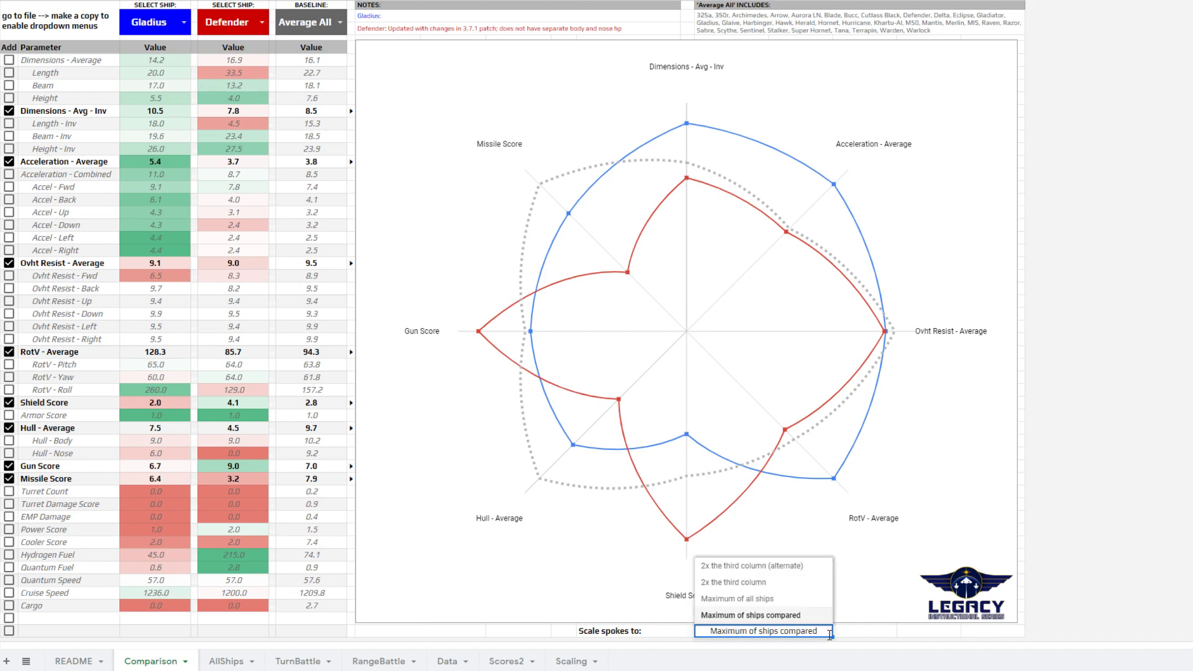
{"action": "left_click", "coordinate": [761, 584]}
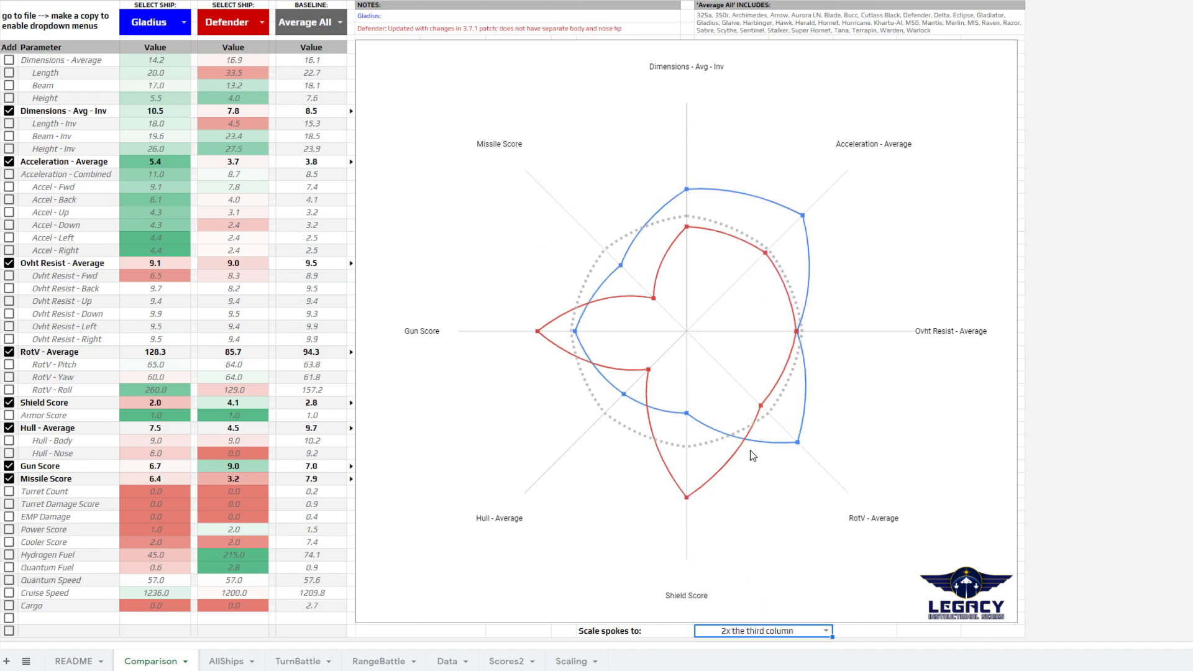
Step: Put Eclipse in the first ship slot against Defender, after briefly trying Sentinel
{"action": "left_click", "coordinate": [184, 25]}
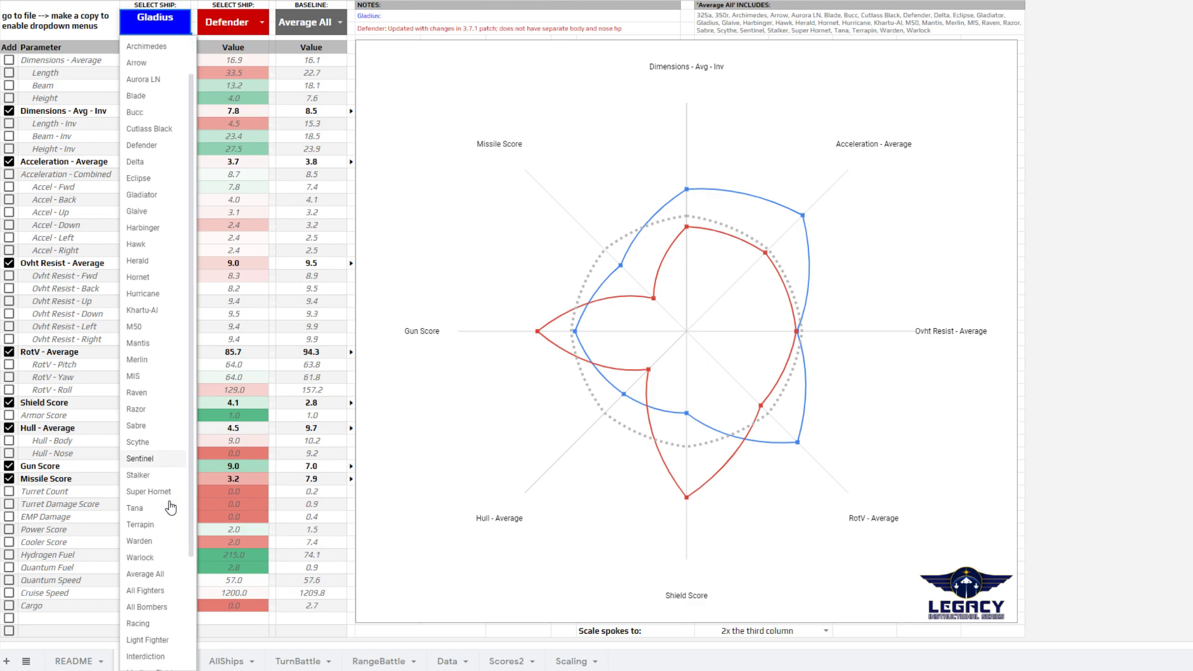
{"action": "scroll", "coordinate": [170, 508], "scroll_direction": "down", "scroll_amount": 1}
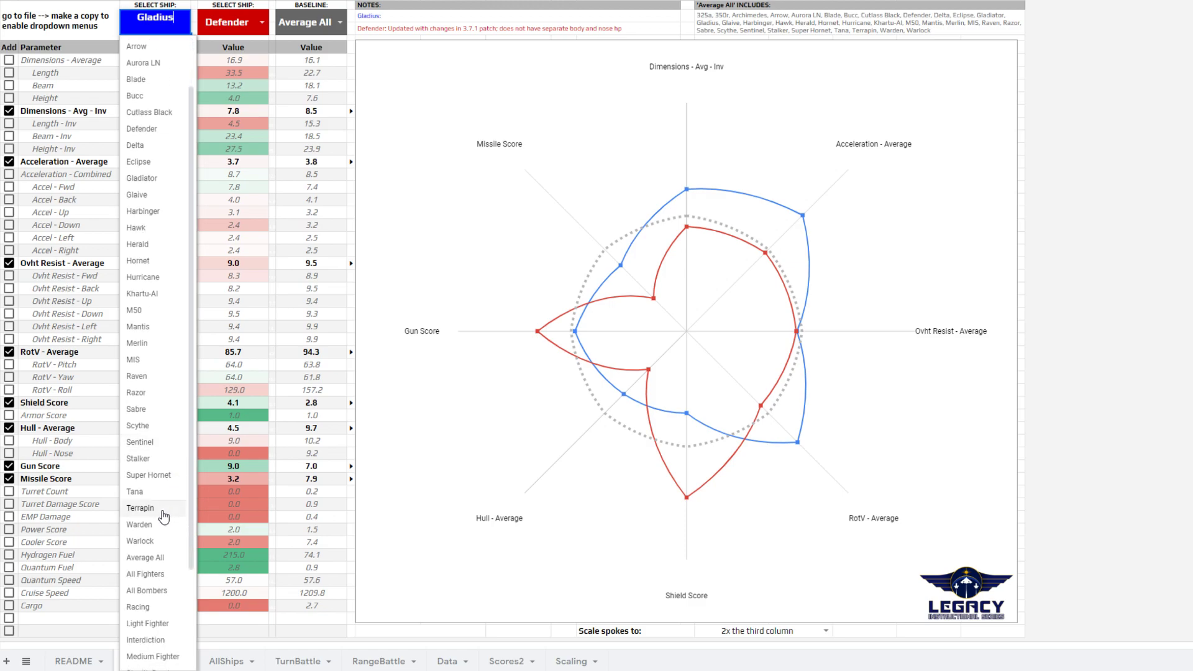
{"action": "left_click", "coordinate": [141, 441]}
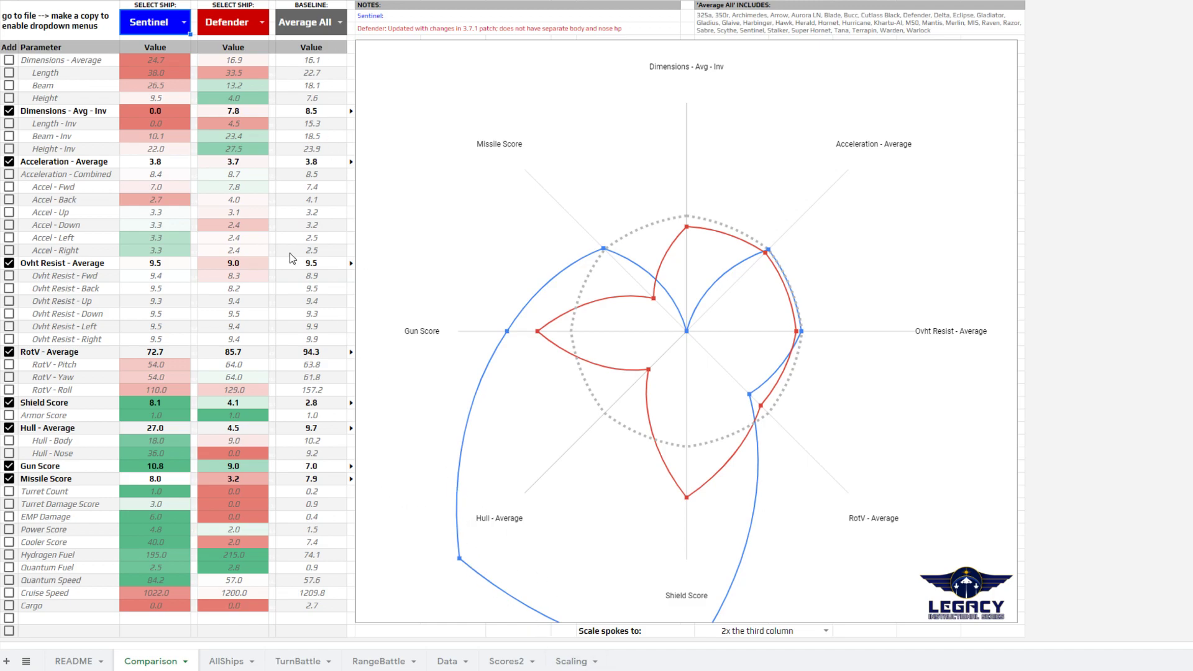
{"action": "left_click", "coordinate": [184, 23]}
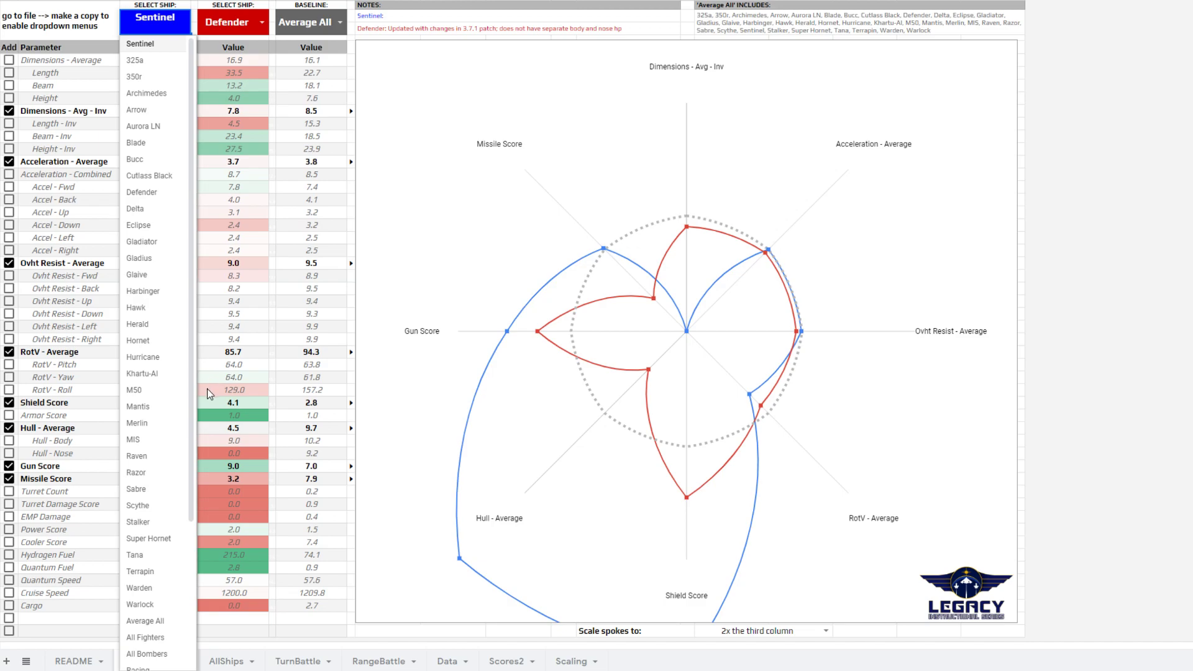
{"action": "left_click", "coordinate": [149, 226]}
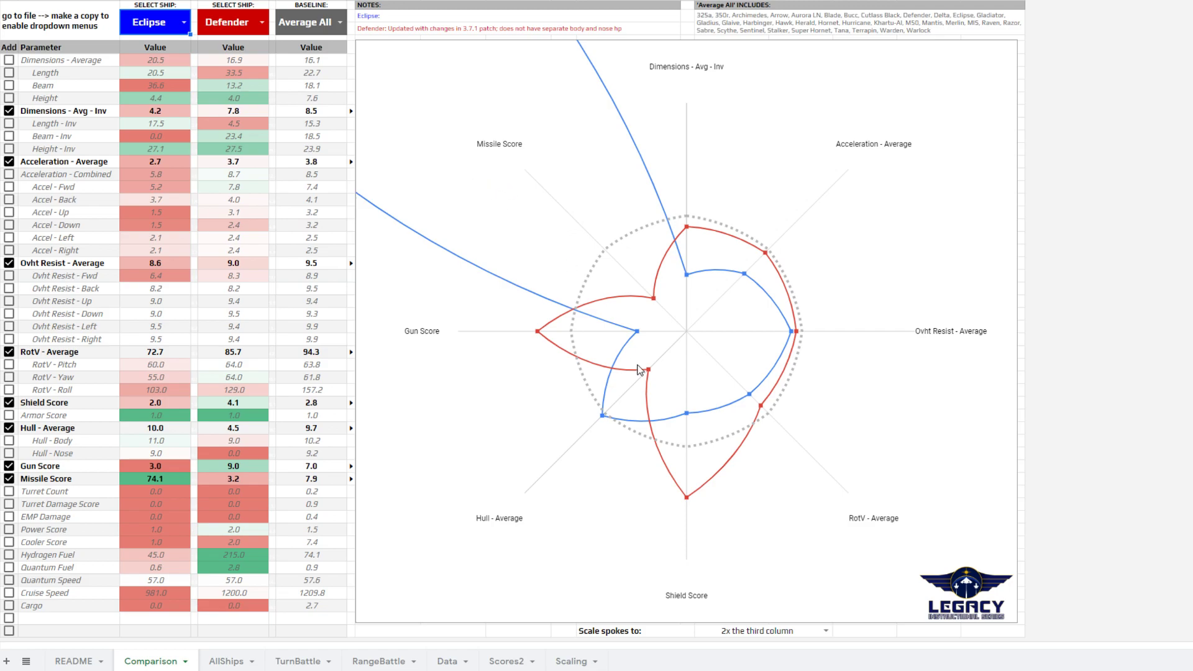
{"action": "left_click", "coordinate": [826, 631]}
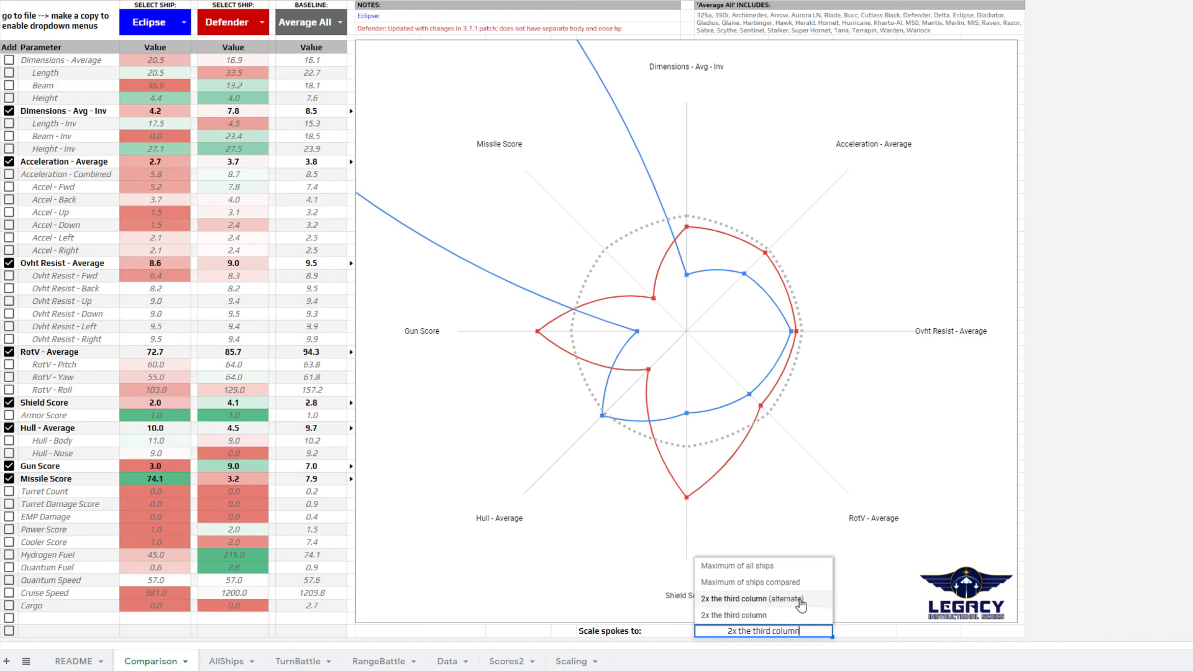
Step: Choose '2x the third column (alternate)' spoke scaling for the Eclipse vs Defender radar
{"action": "left_click", "coordinate": [751, 599]}
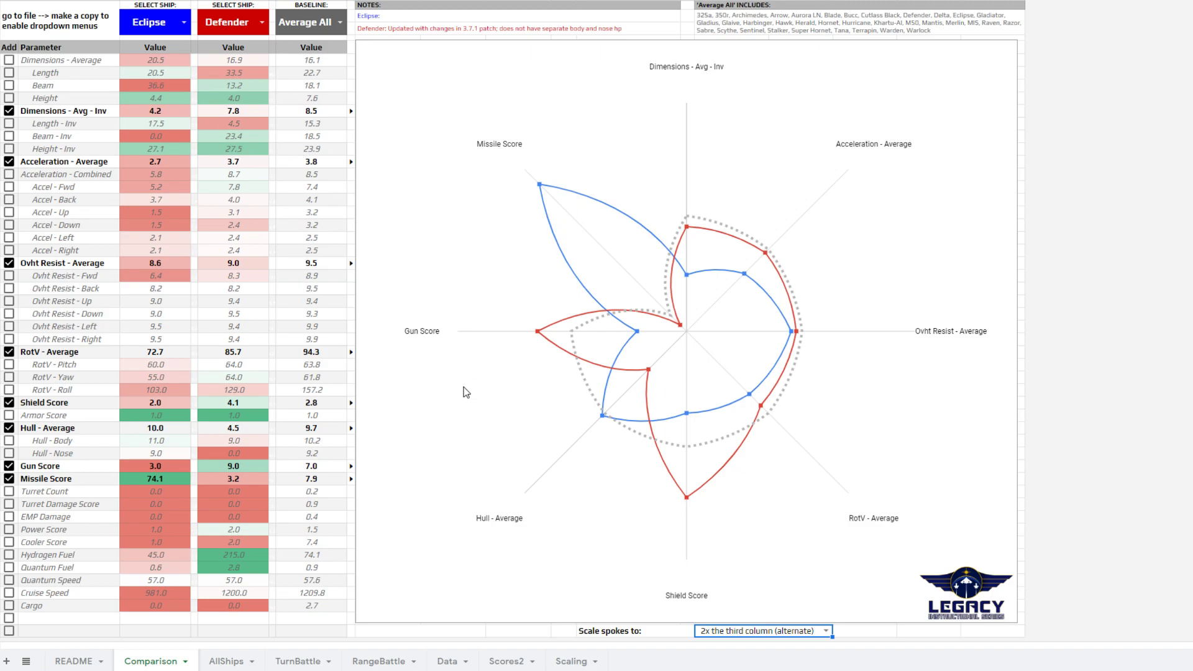
Step: Open the AllShips sheet, briefly toggle Turret Count, and keep Average All as the baseline
{"action": "left_click", "coordinate": [227, 663]}
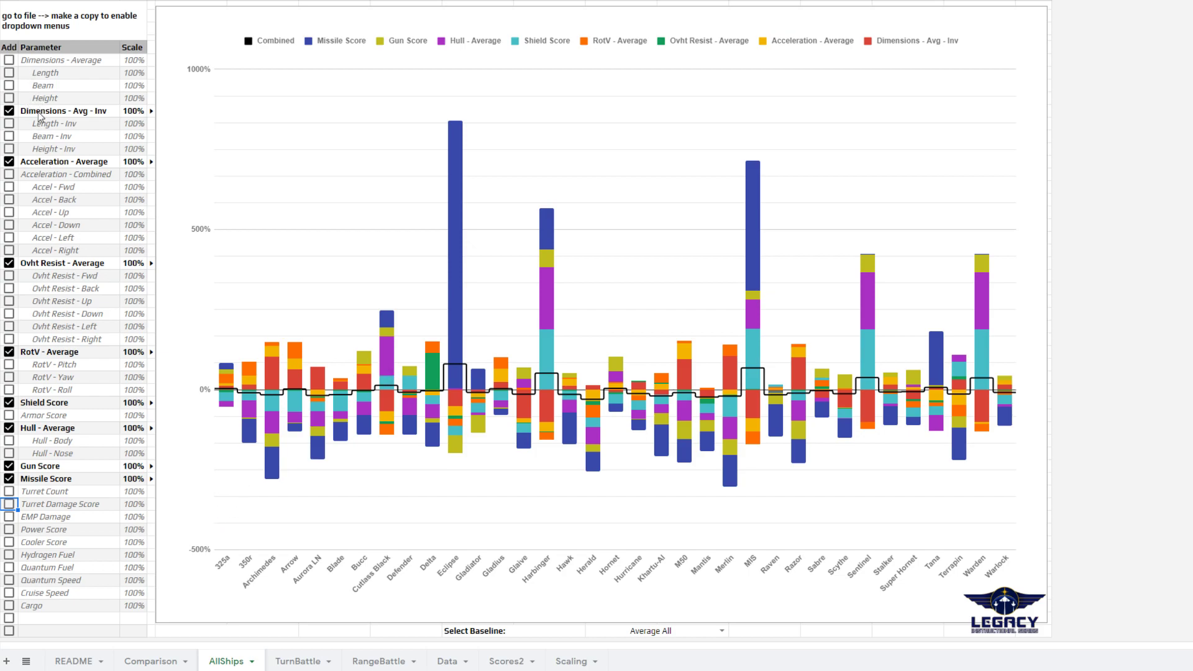
{"action": "left_click", "coordinate": [8, 492]}
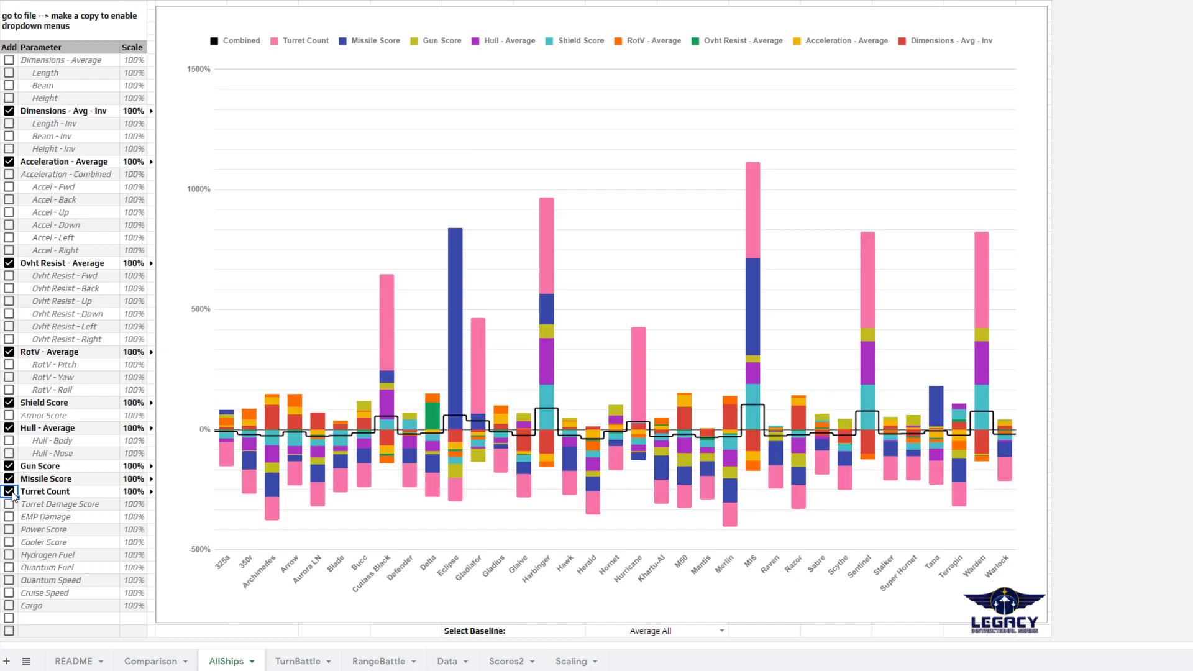
{"action": "left_click", "coordinate": [9, 492]}
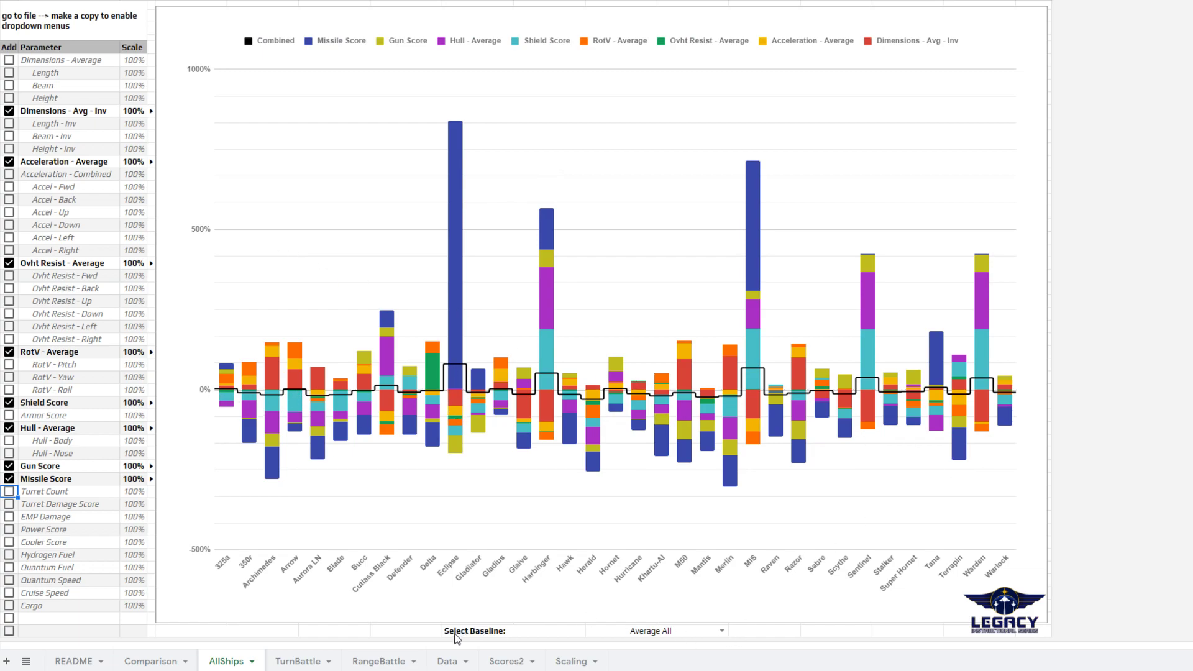
{"action": "left_click", "coordinate": [721, 629]}
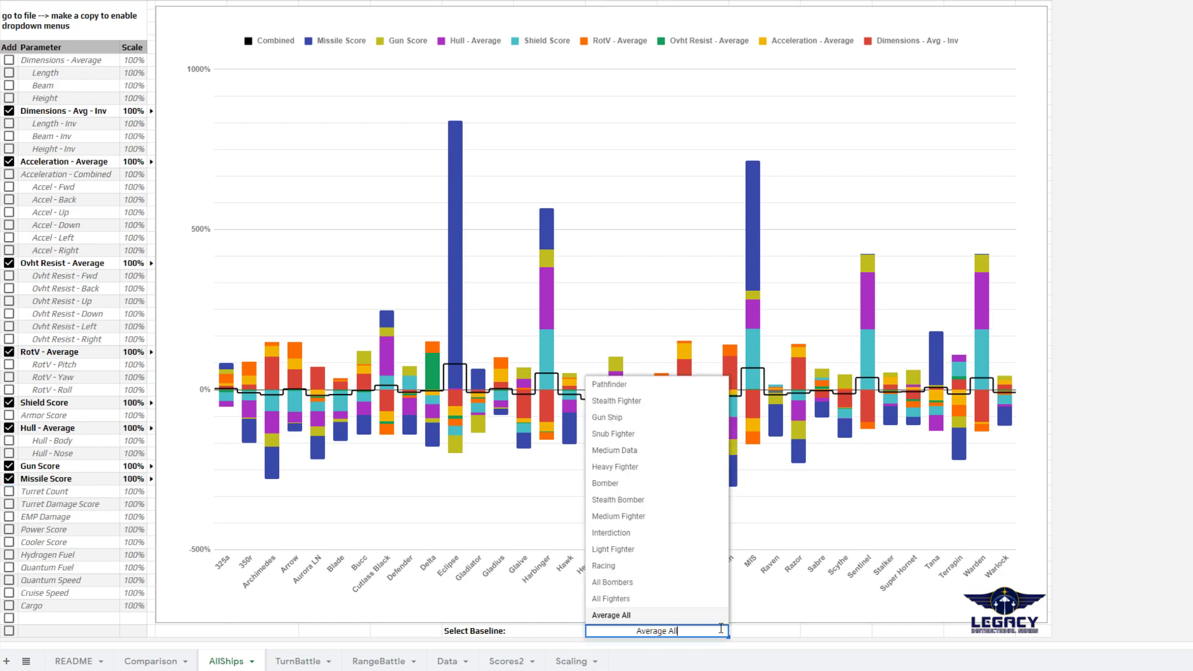
{"action": "left_click", "coordinate": [888, 612]}
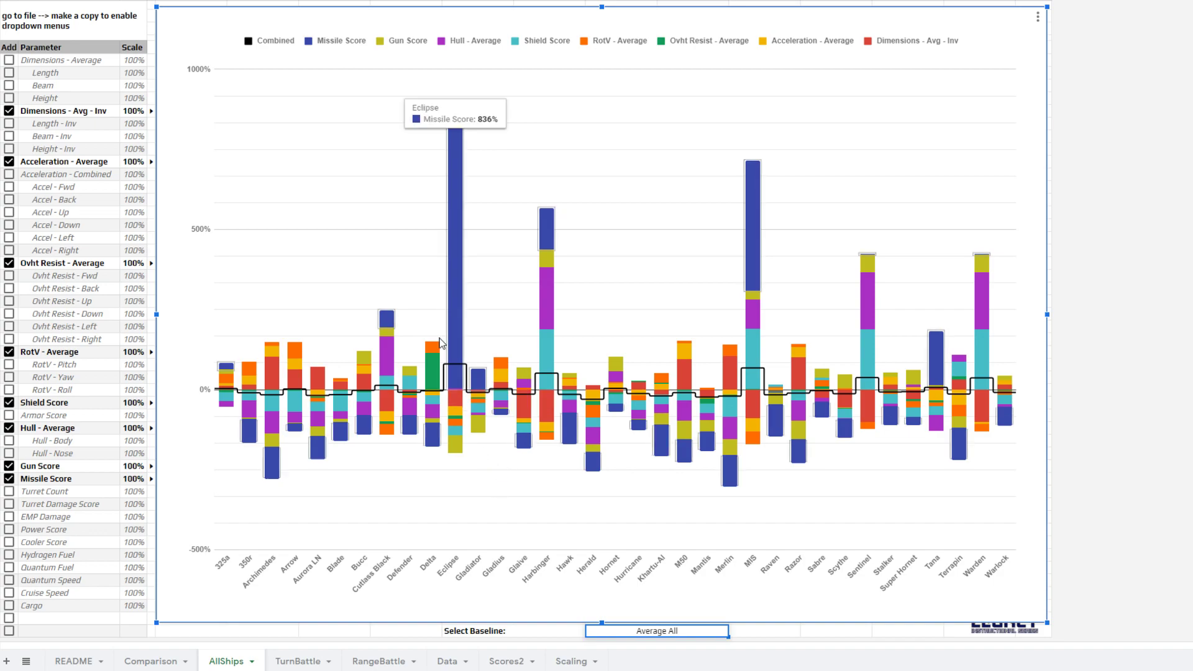
{"action": "mouse_move", "coordinate": [398, 411]}
{"action": "mouse_move", "coordinate": [461, 289]}
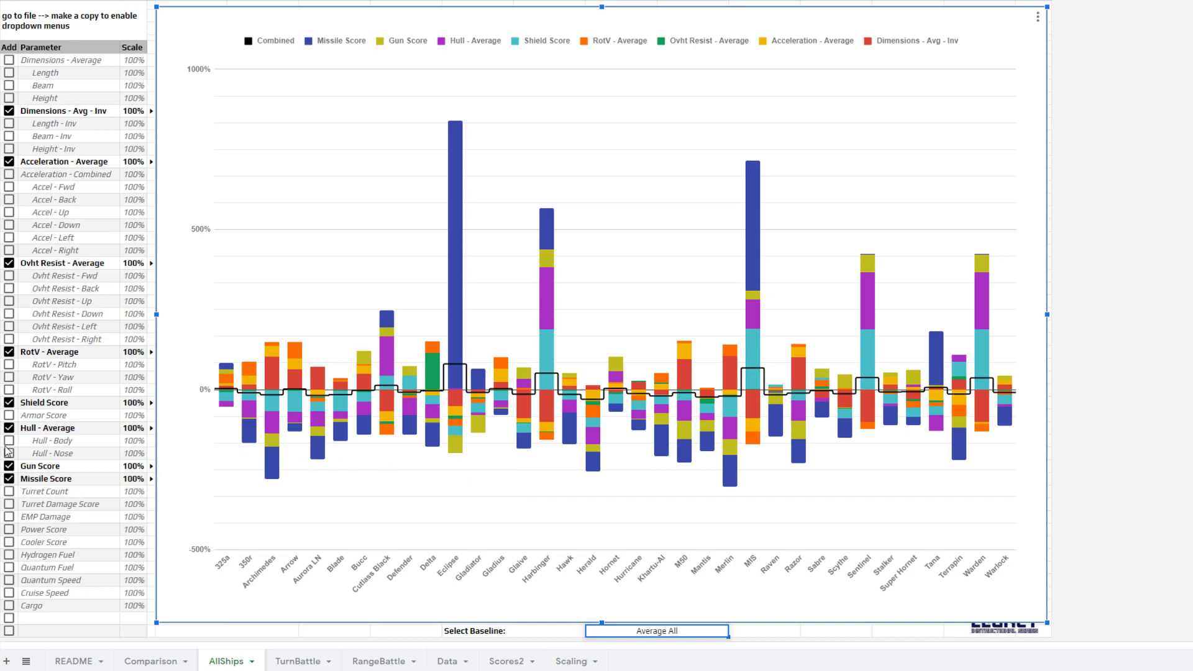
Step: Untick Missile, Hull, Shield, RotV, Ovht Resist, Acceleration and Dimensions - Avg - Inv, leaving Gun Score
{"action": "left_click", "coordinate": [8, 479]}
{"action": "left_click", "coordinate": [9, 428]}
{"action": "left_click", "coordinate": [8, 403]}
{"action": "left_click", "coordinate": [9, 352]}
{"action": "left_click", "coordinate": [9, 263]}
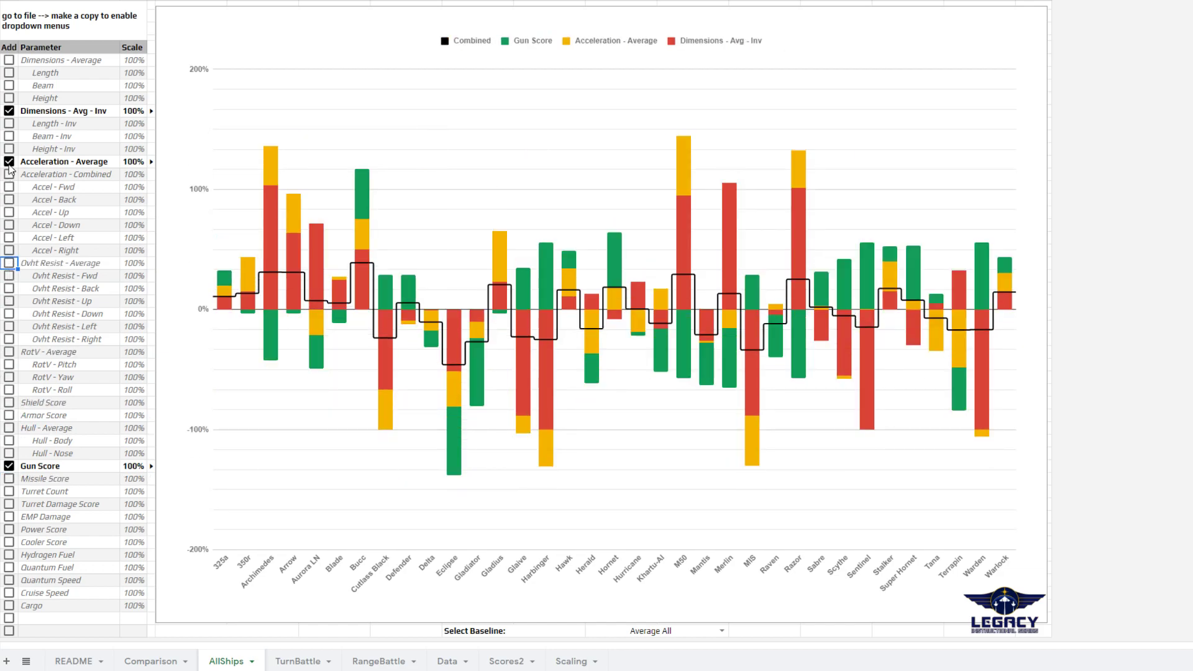
{"action": "left_click", "coordinate": [9, 162]}
{"action": "left_click", "coordinate": [9, 110]}
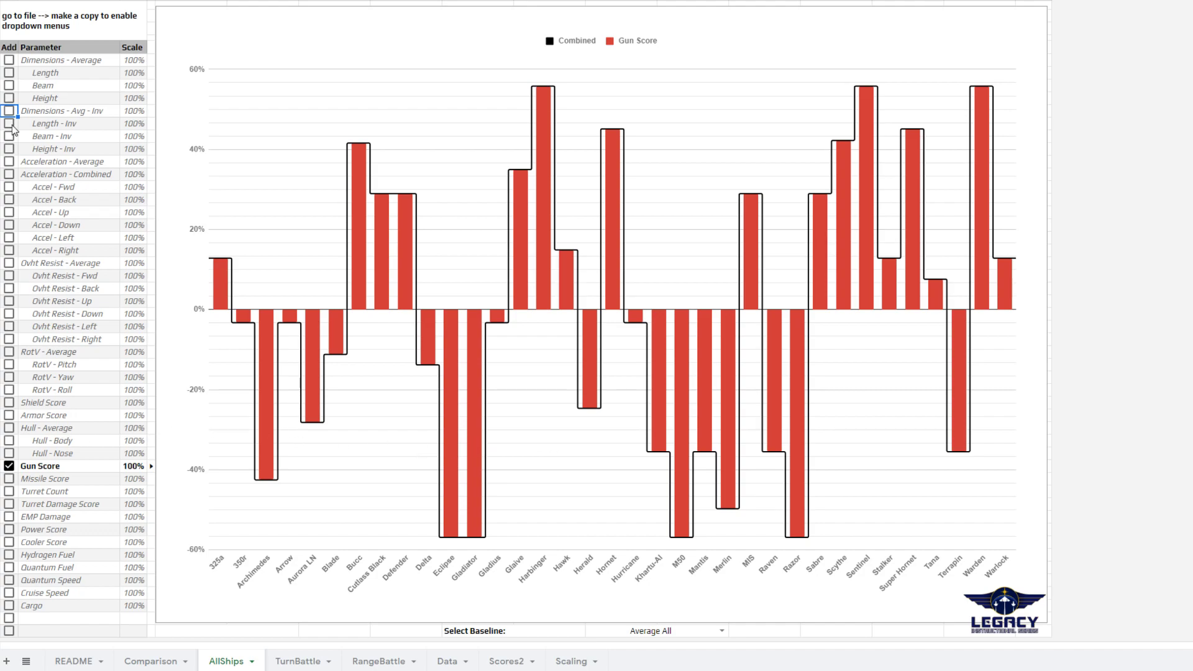
Step: Re-tick Dimensions - Avg - Inv, Acceleration, Ovht Resist, RotV, Turret Damage, Missile, Shield and Hull - Average
{"action": "left_click", "coordinate": [9, 60]}
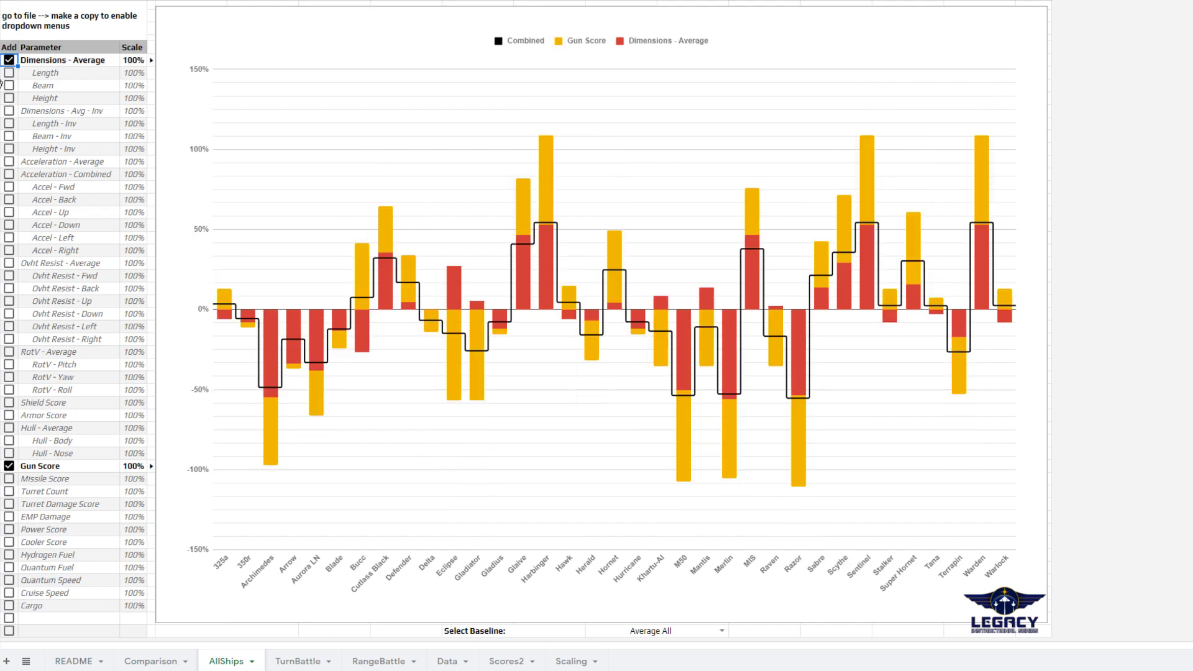
{"action": "left_click", "coordinate": [9, 60]}
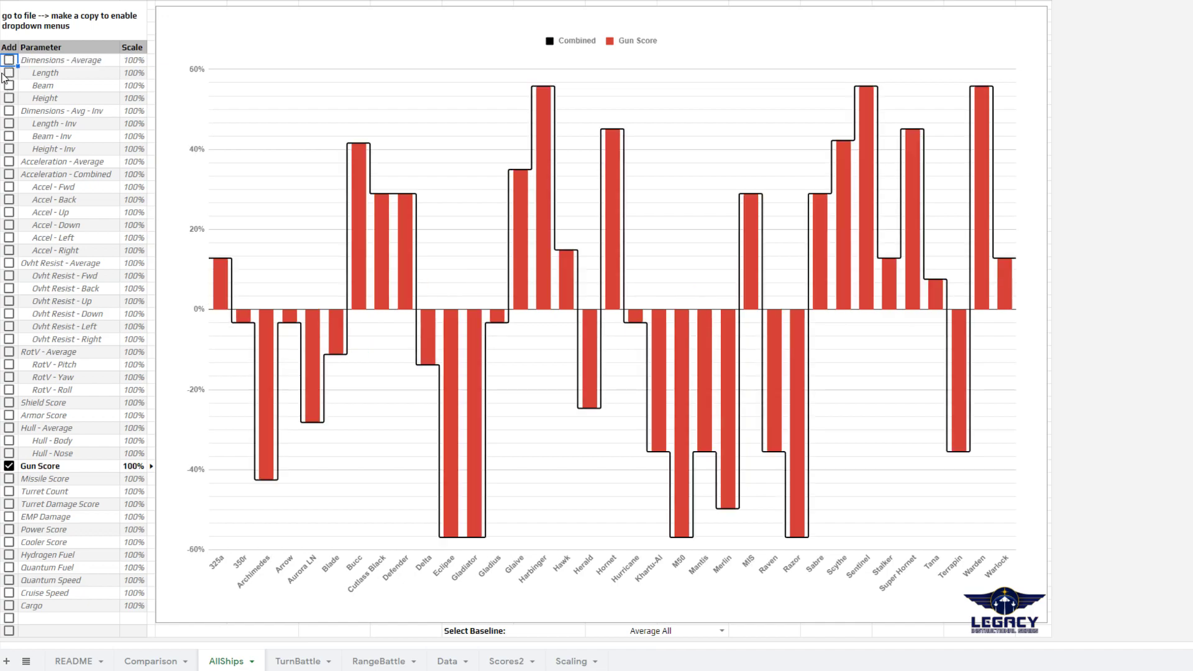
{"action": "left_click", "coordinate": [8, 112]}
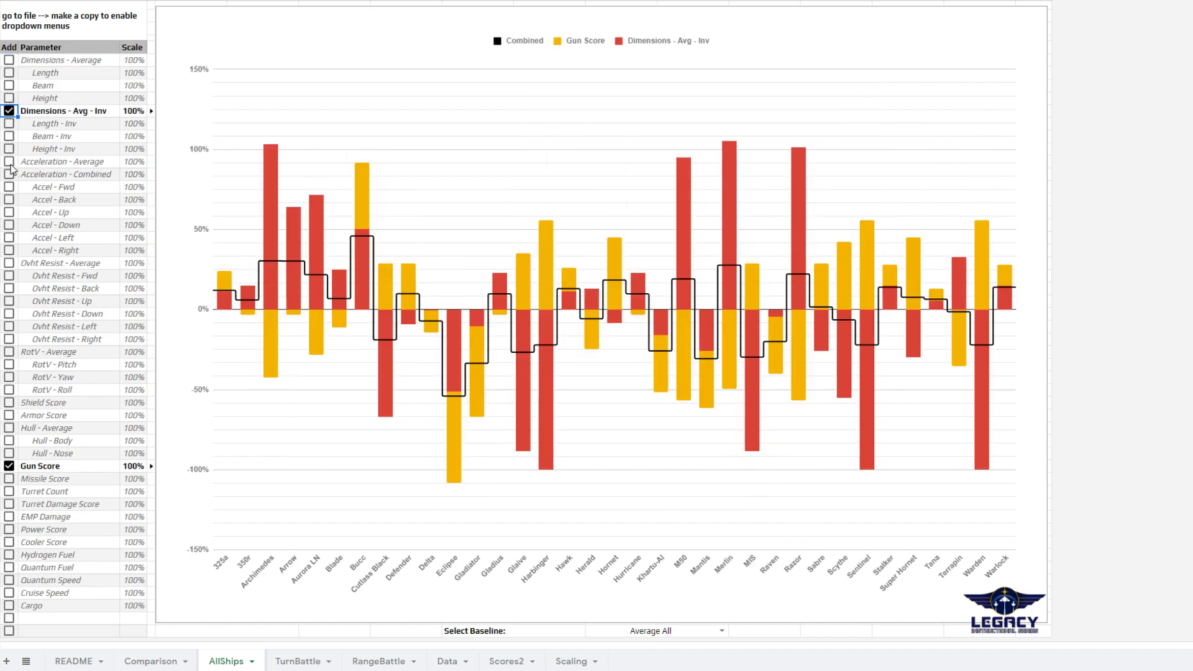
{"action": "left_click", "coordinate": [9, 162]}
{"action": "left_click", "coordinate": [8, 263]}
{"action": "left_click", "coordinate": [8, 352]}
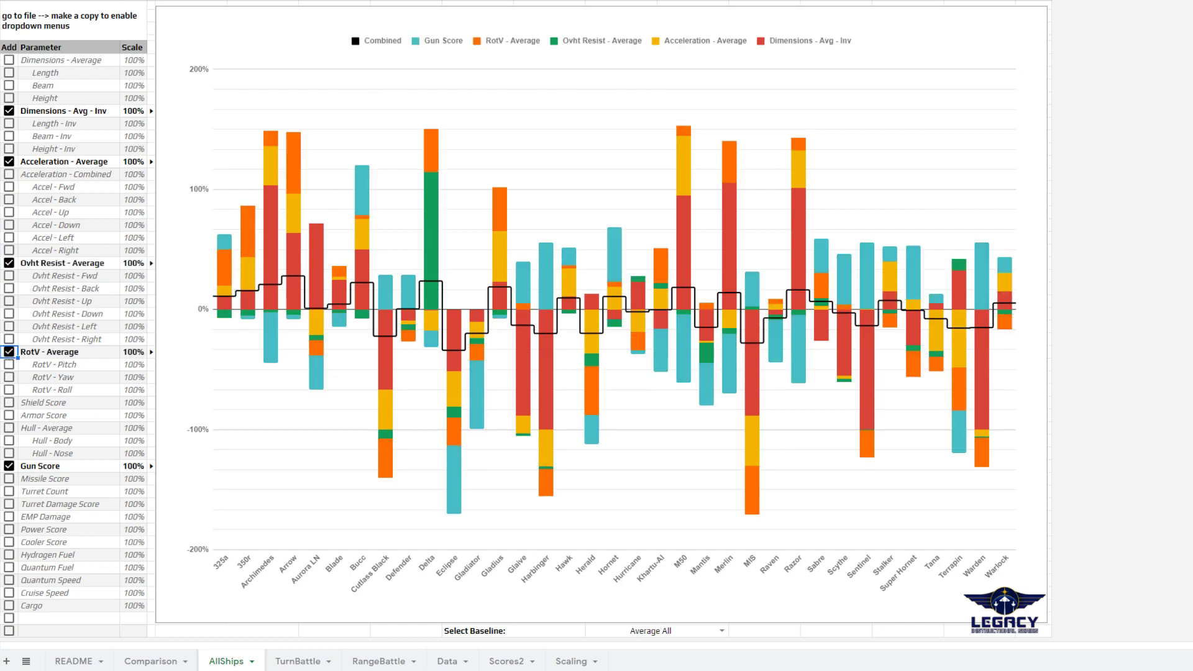
{"action": "left_click", "coordinate": [8, 504]}
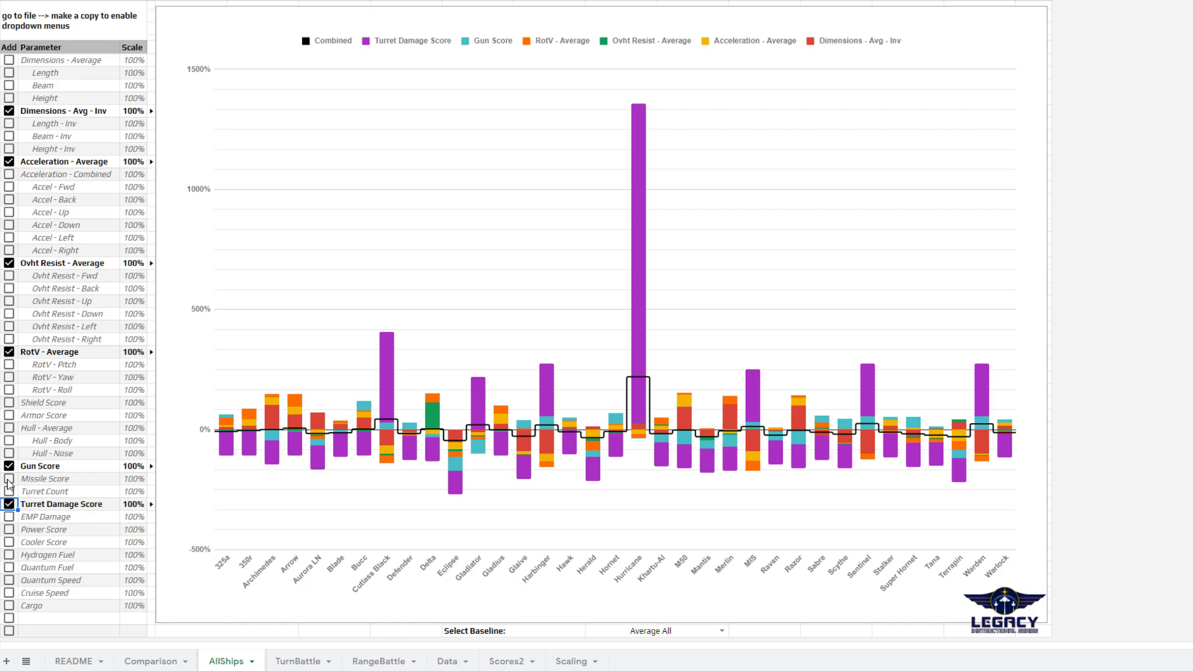
{"action": "left_click", "coordinate": [9, 479]}
{"action": "left_click", "coordinate": [9, 403]}
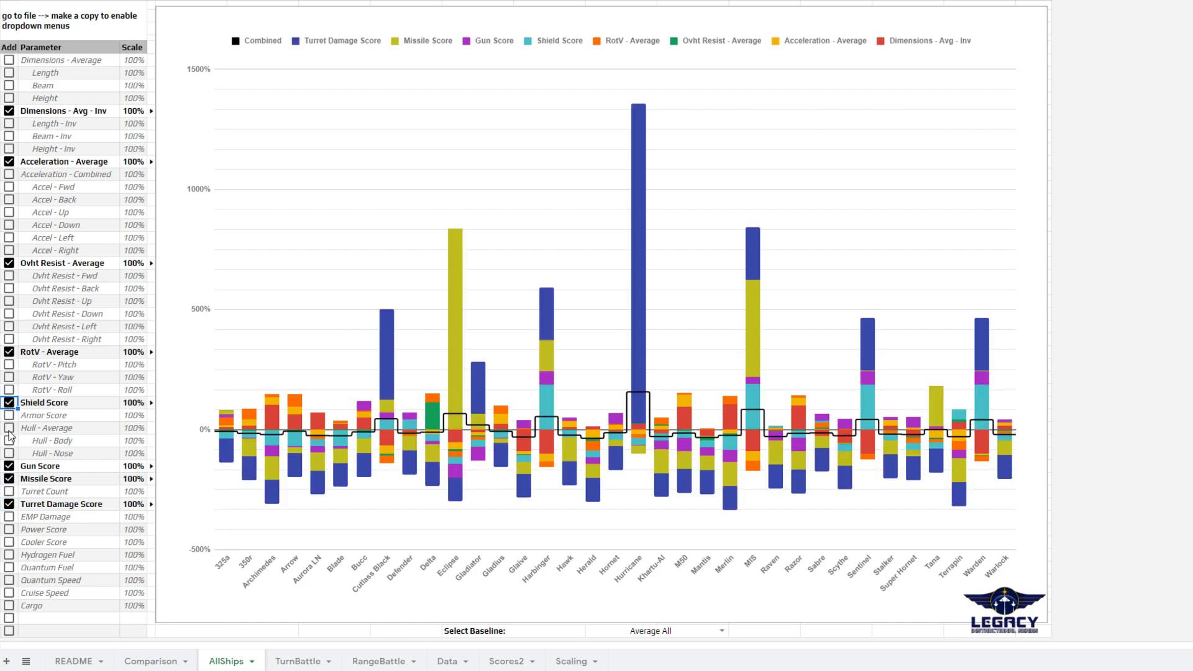
{"action": "left_click", "coordinate": [8, 428]}
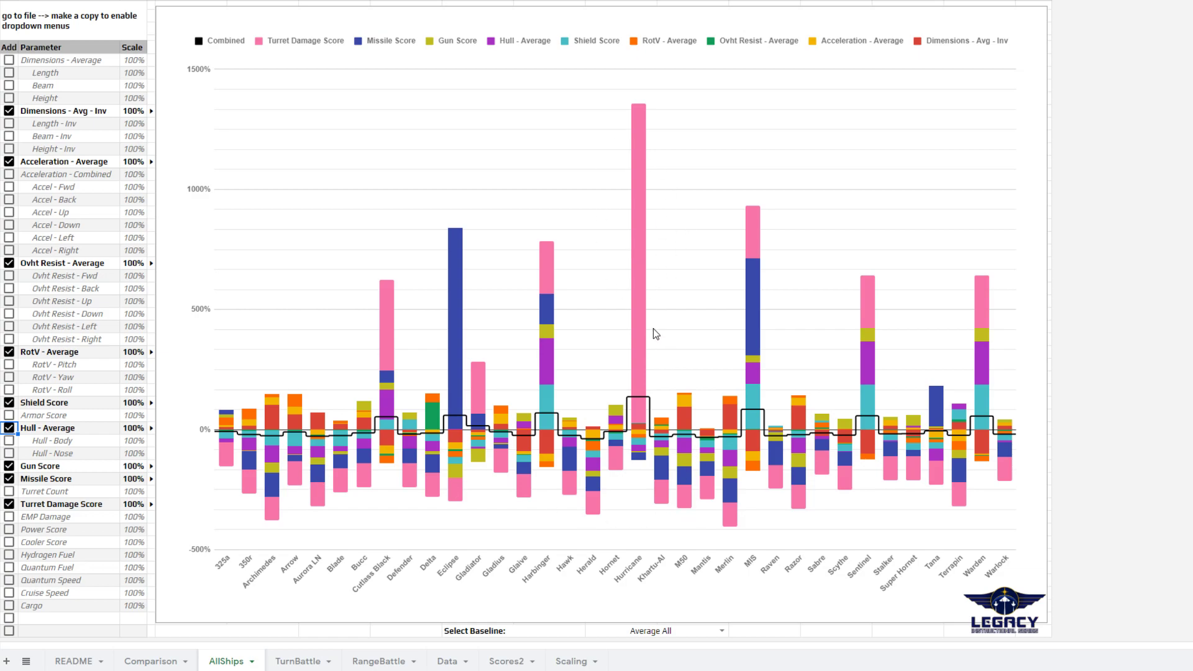
Step: Try a 10% Turret Damage Score weight, then undo it back to 100%
{"action": "left_click", "coordinate": [133, 504]}
{"action": "type", "text": "10"}
{"action": "key", "text": "Return"}
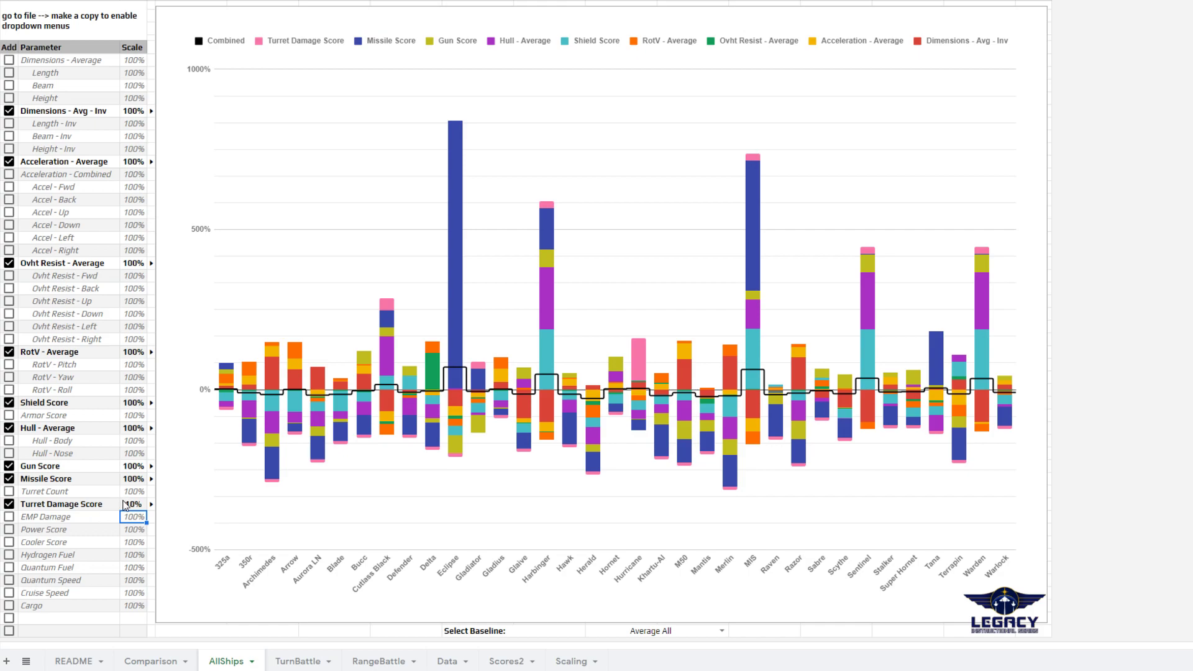
{"action": "key", "text": "ctrl+z"}
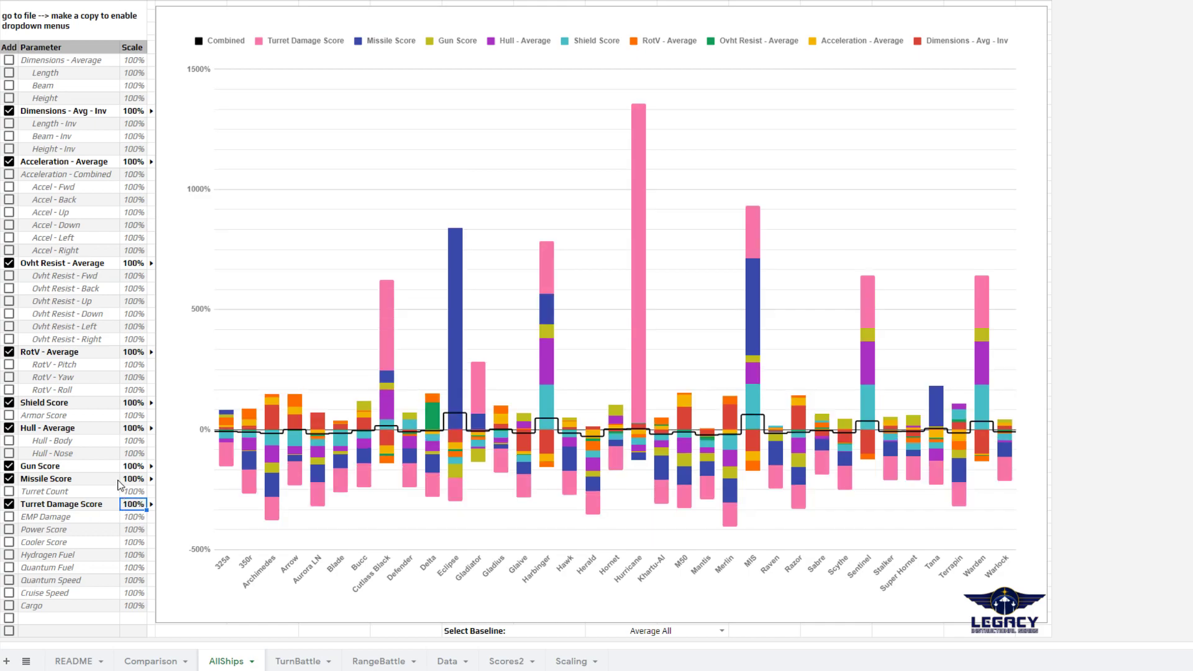
Step: Try a 500% Shield Score weight, then undo it
{"action": "left_click", "coordinate": [126, 403]}
{"action": "type", "text": "500"}
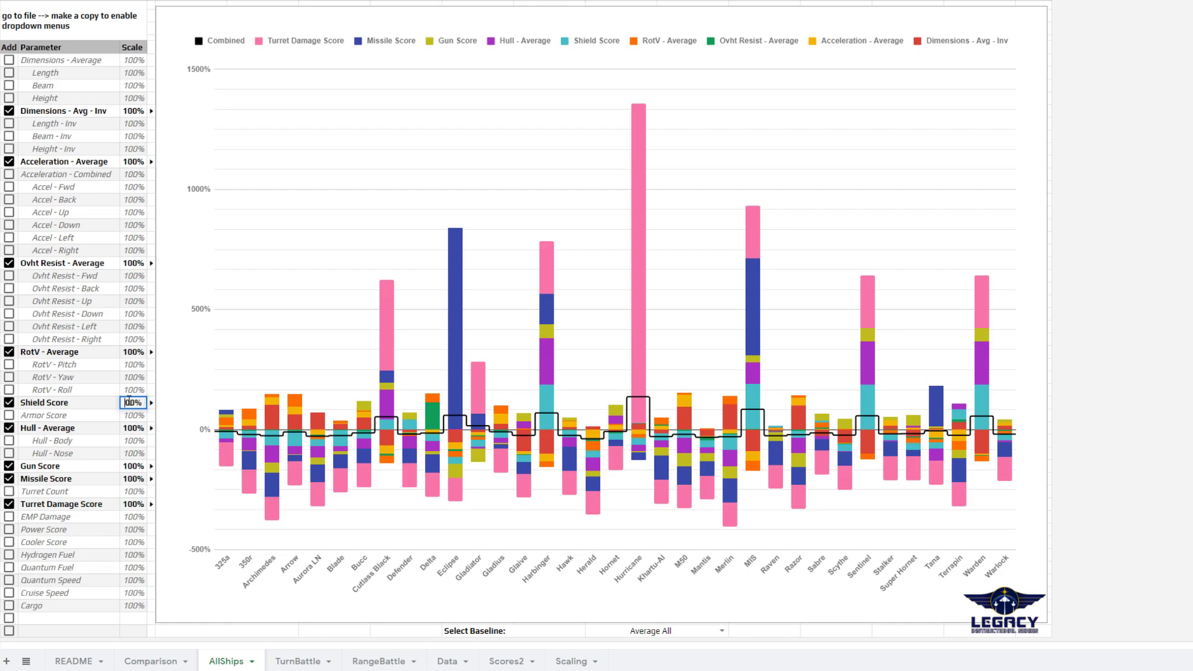
{"action": "key", "text": "Return"}
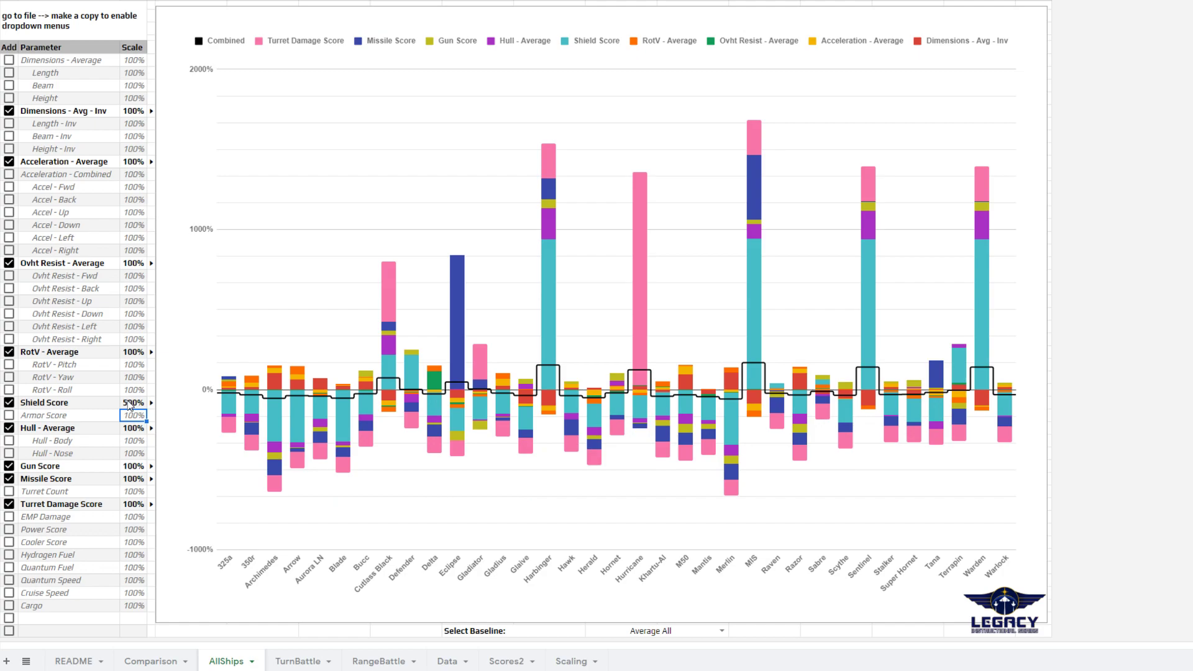
{"action": "key", "text": "ctrl+z"}
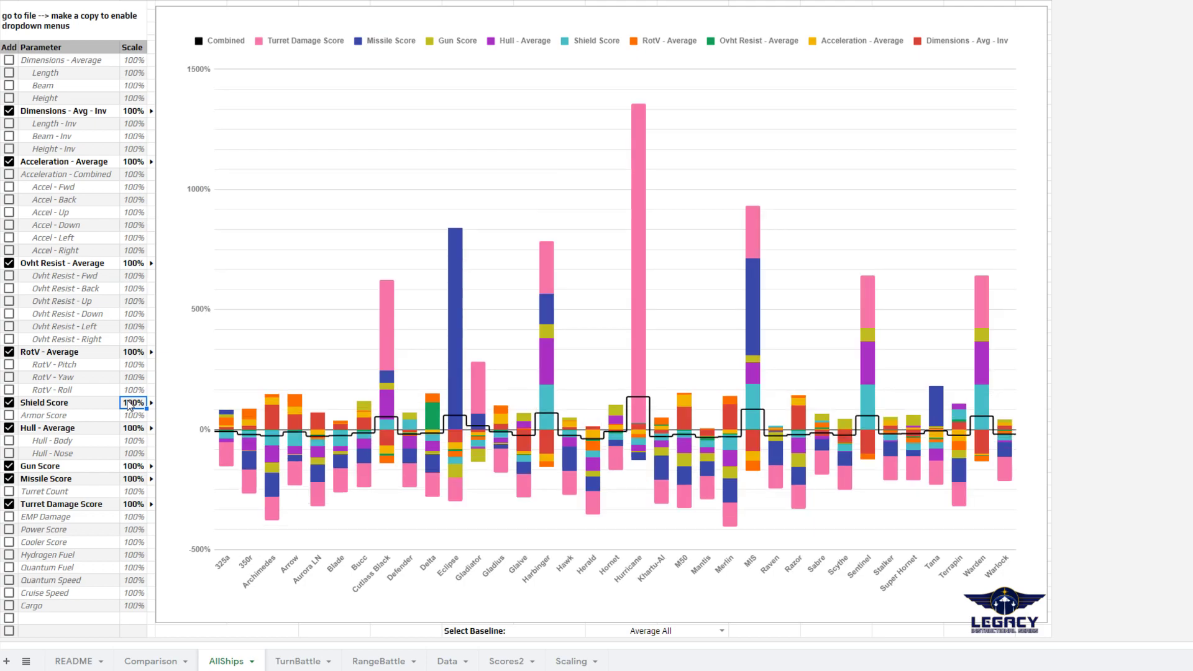
Step: Add Cargo to the AllShips chart and remove it again
{"action": "left_click", "coordinate": [17, 608]}
{"action": "left_click", "coordinate": [10, 607]}
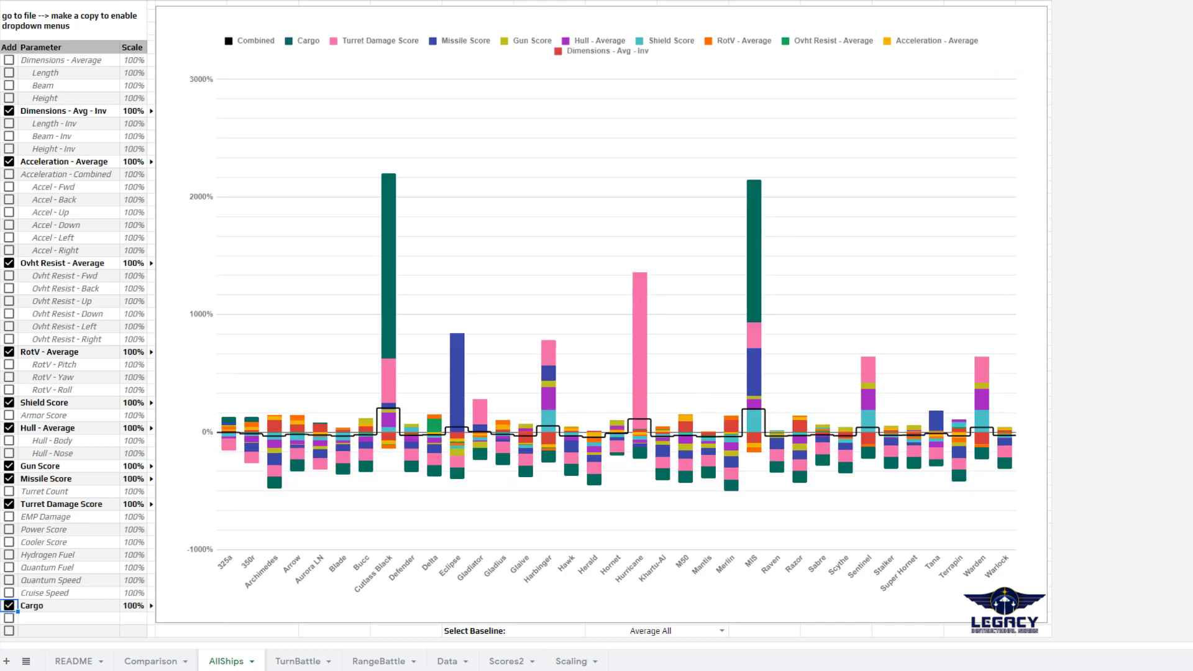
{"action": "left_click", "coordinate": [9, 608]}
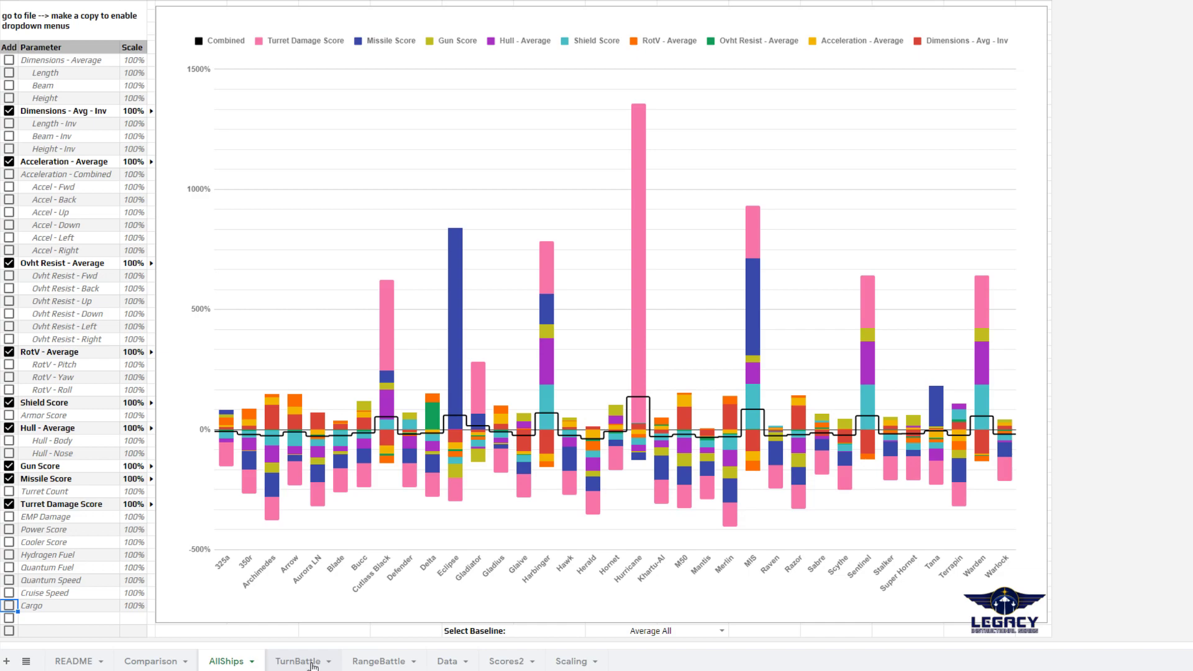
Step: Switch to the TurnBattle sheet charting Gladius versus Harbinger turn rate and excess acceleration
{"action": "left_click", "coordinate": [298, 662]}
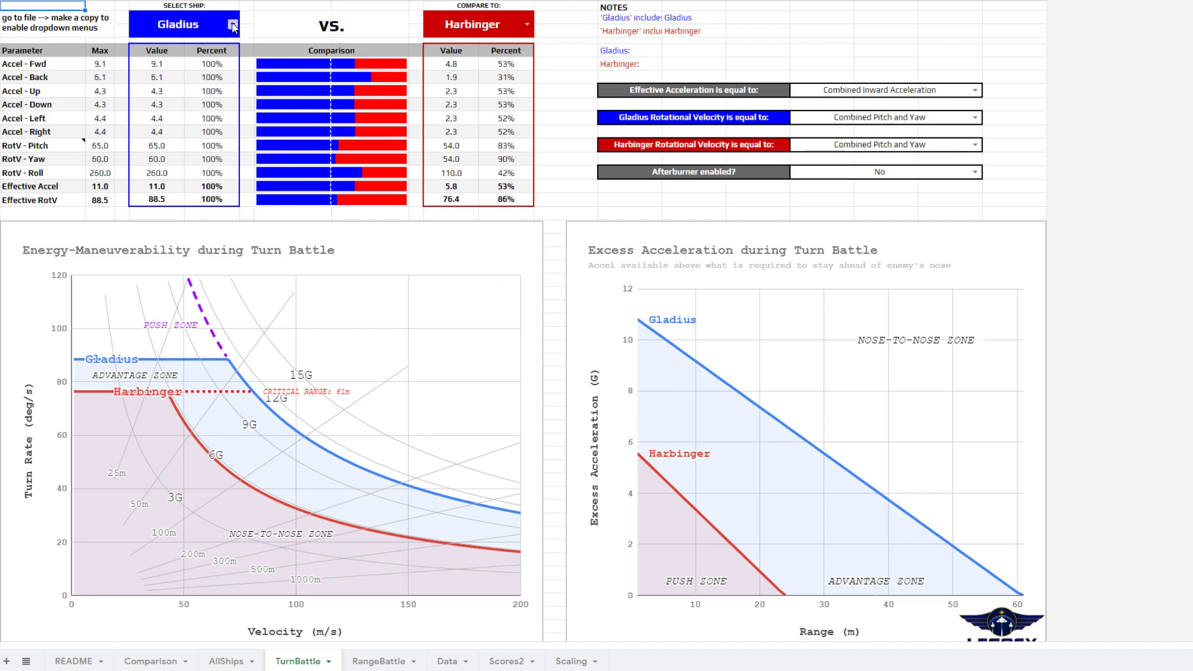
{"action": "left_click", "coordinate": [975, 90]}
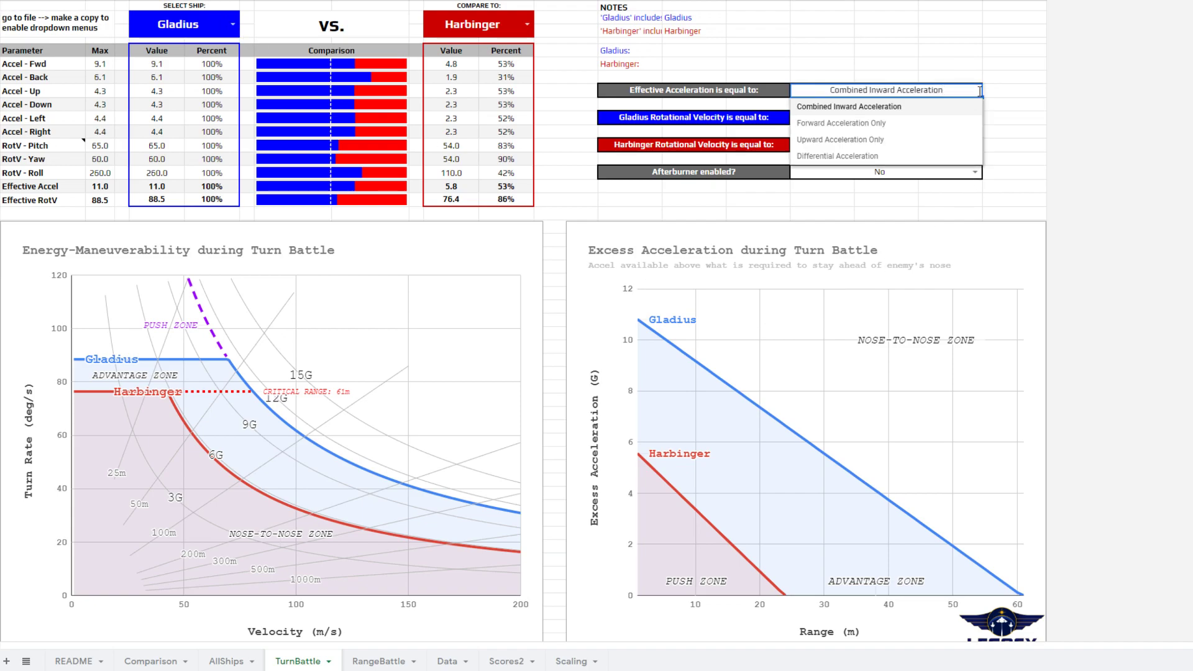
{"action": "left_click", "coordinate": [1011, 95]}
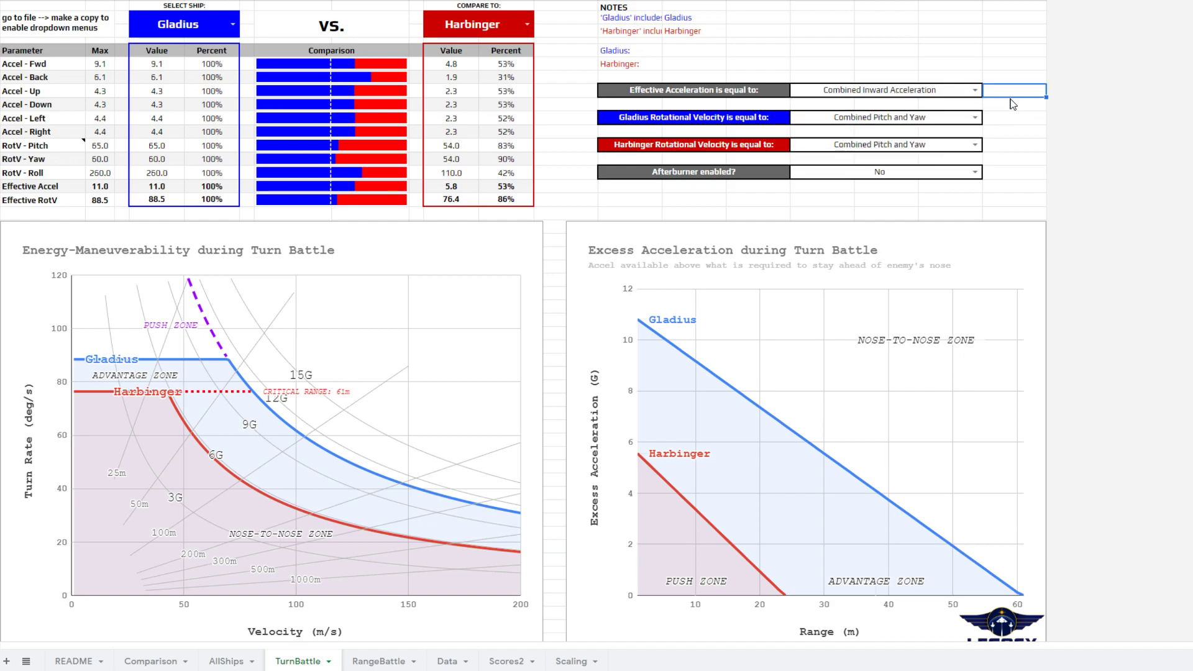
{"action": "left_click", "coordinate": [975, 145]}
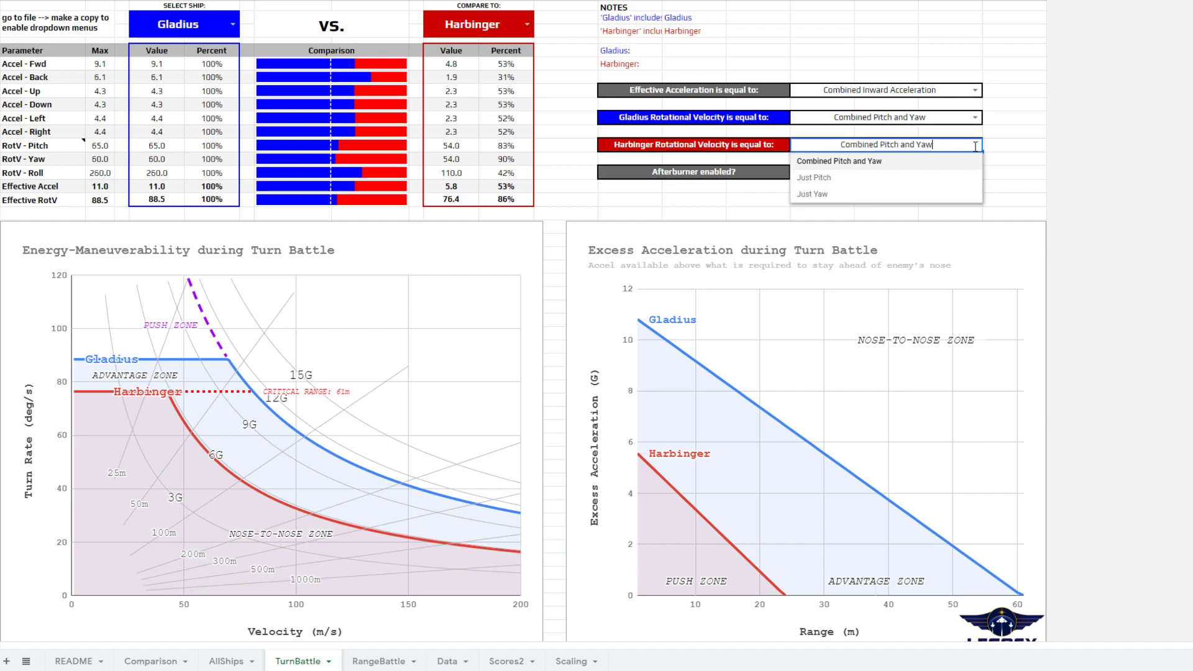
{"action": "left_click", "coordinate": [878, 192]}
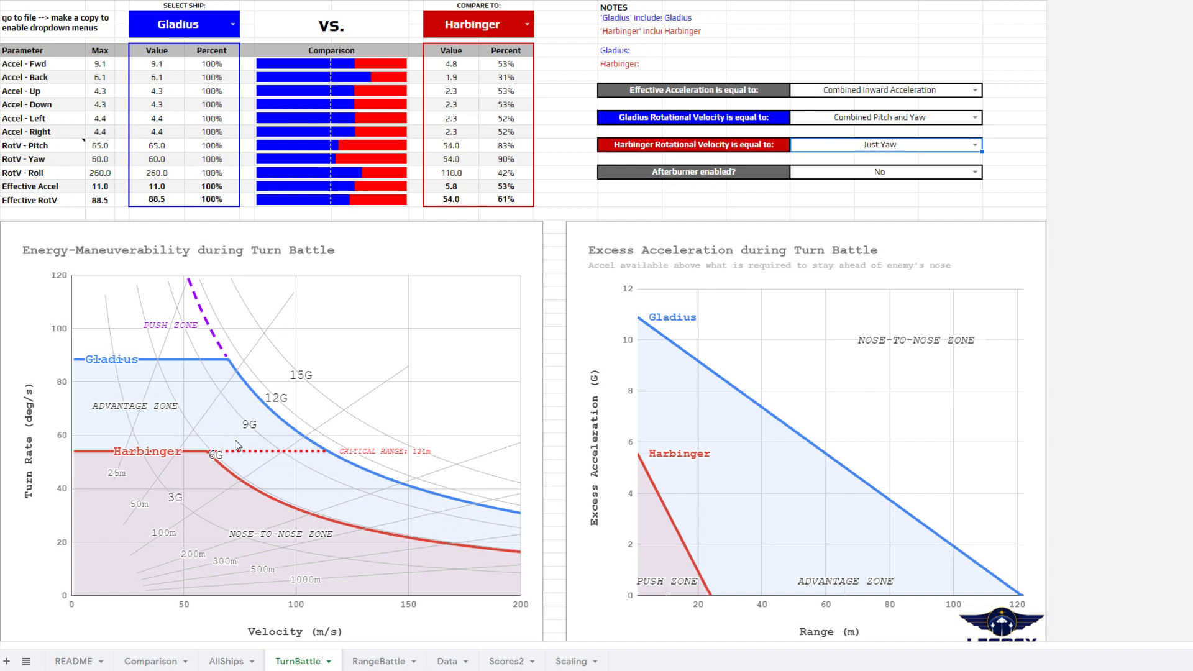
{"action": "left_click", "coordinate": [975, 144]}
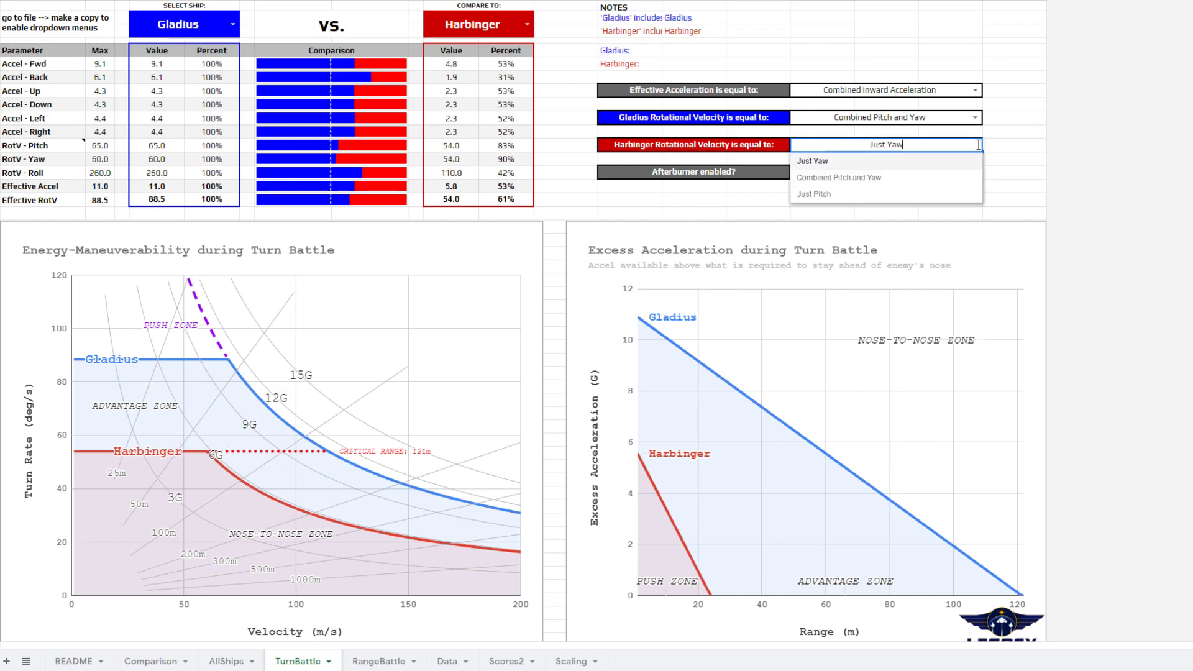
{"action": "left_click", "coordinate": [918, 178]}
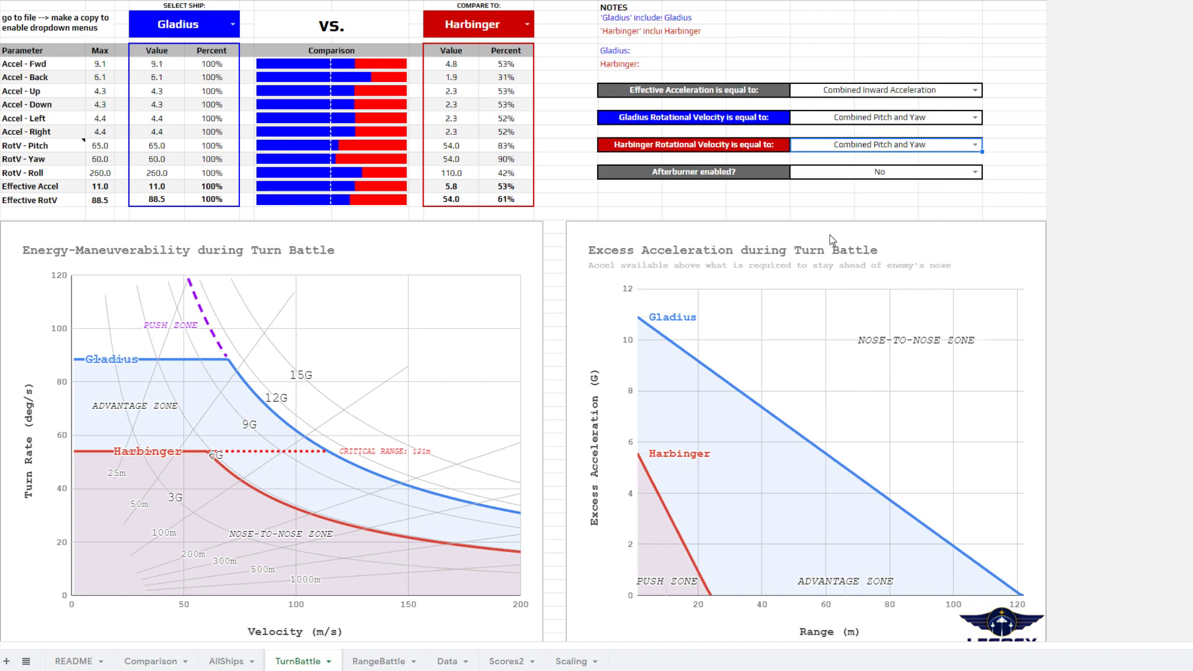
Step: Open the RangeBattle sheet and select cells in the Cutlass Black vs Stalker missile diagram
{"action": "left_click", "coordinate": [376, 663]}
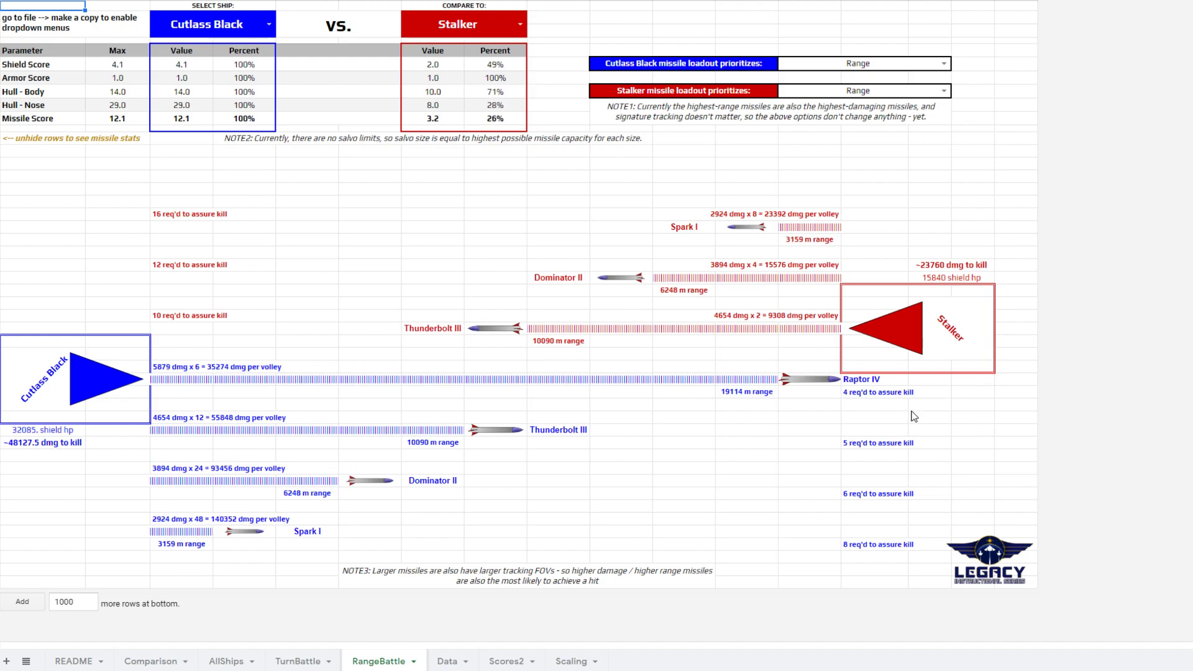
{"action": "left_click", "coordinate": [870, 397]}
{"action": "left_click", "coordinate": [884, 417]}
Step: Set the first ship to Delta, showing Spark I volleys of 5848 damage at 3159 m
{"action": "double_click", "coordinate": [213, 23]}
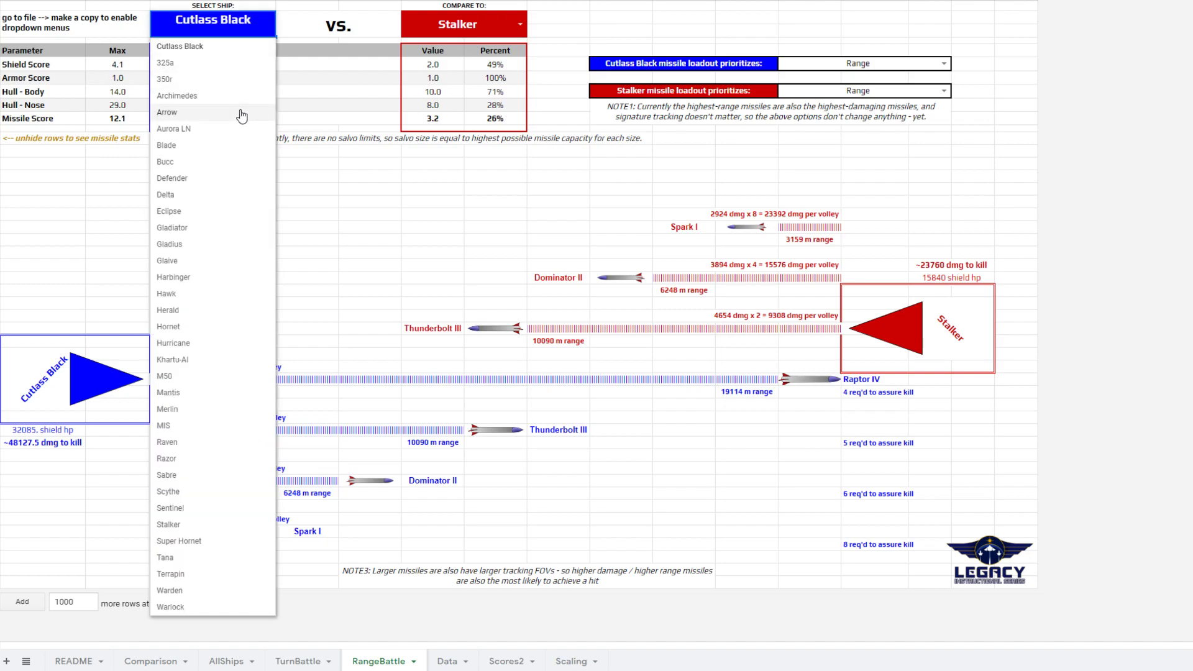
{"action": "left_click", "coordinate": [209, 204]}
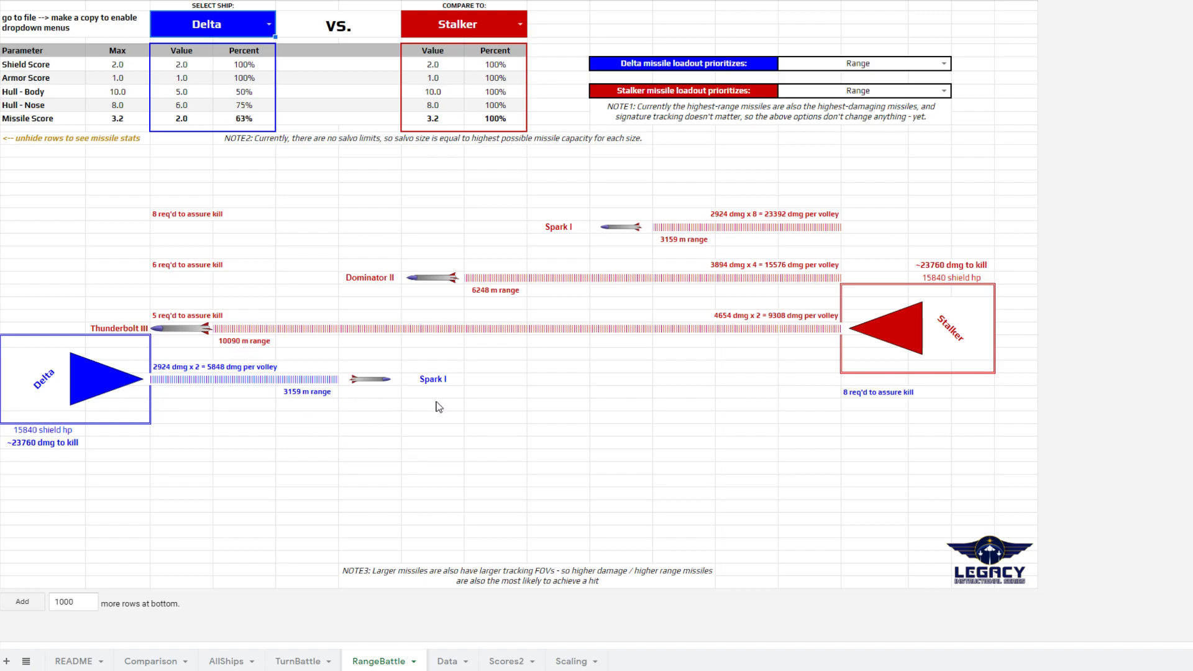
{"action": "left_click", "coordinate": [269, 24]}
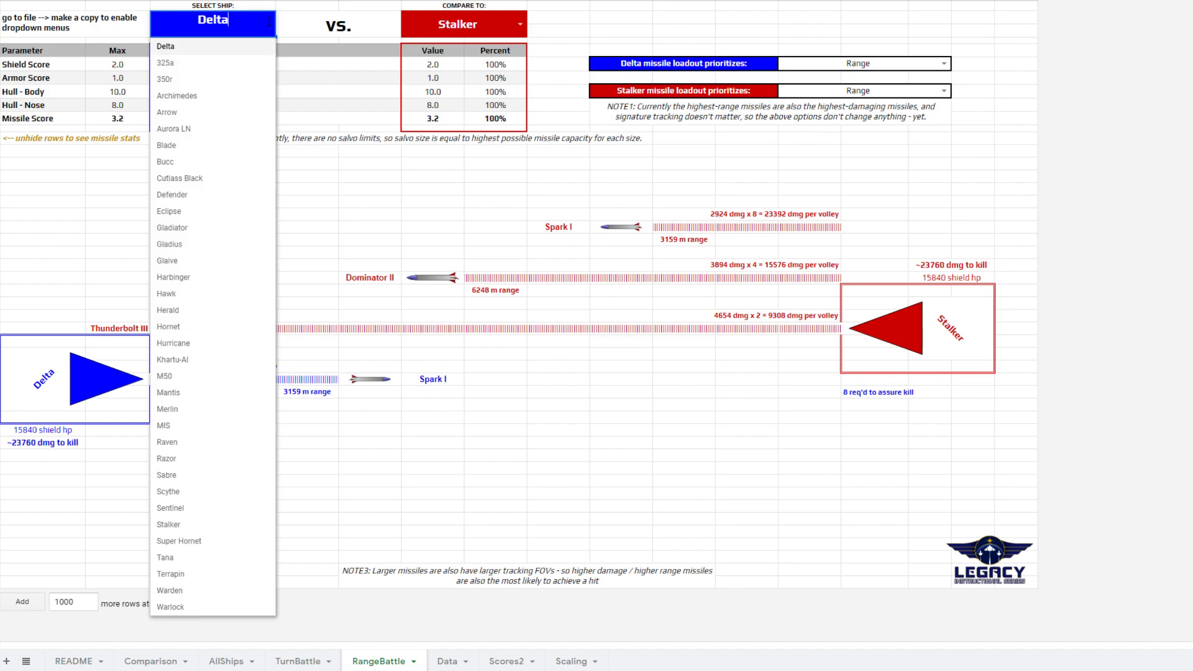
{"action": "left_click", "coordinate": [510, 483]}
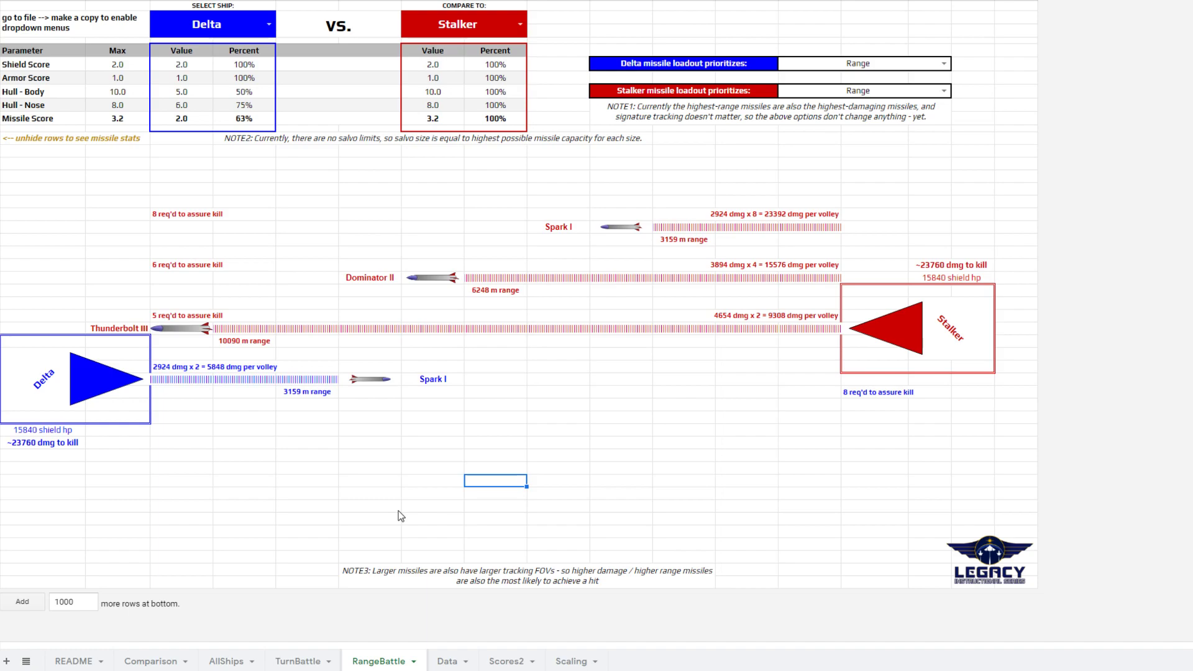
Step: Go to the README sheet and preview where the Discord feedback link leads
{"action": "left_click", "coordinate": [75, 663]}
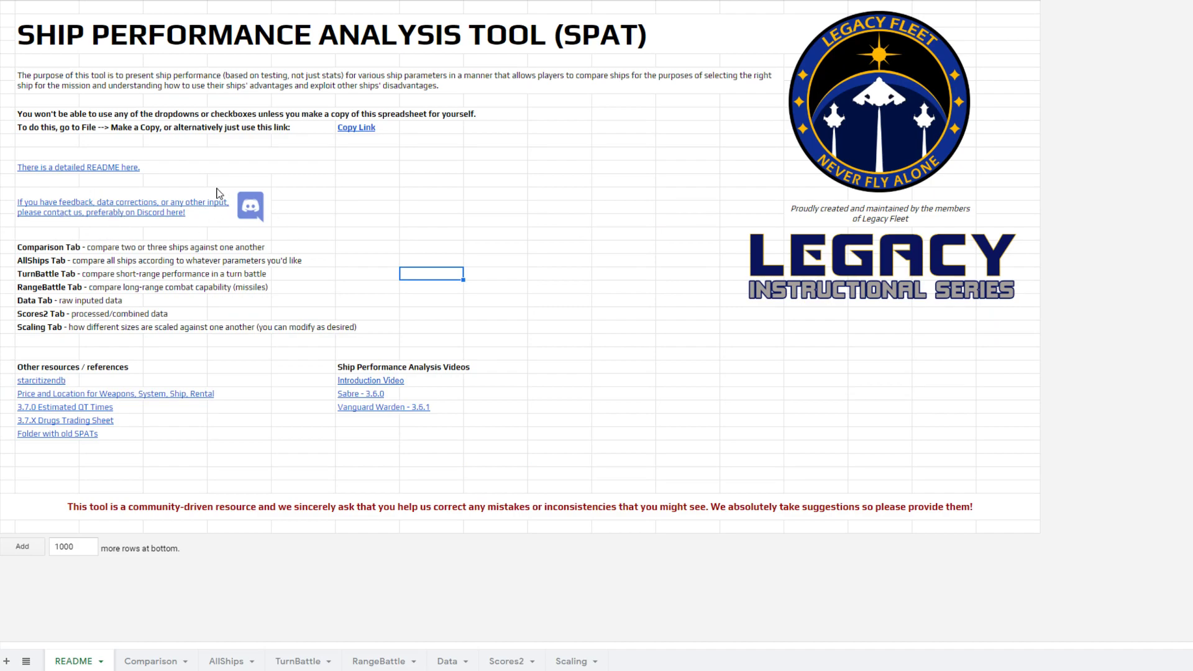
{"action": "left_click", "coordinate": [145, 210]}
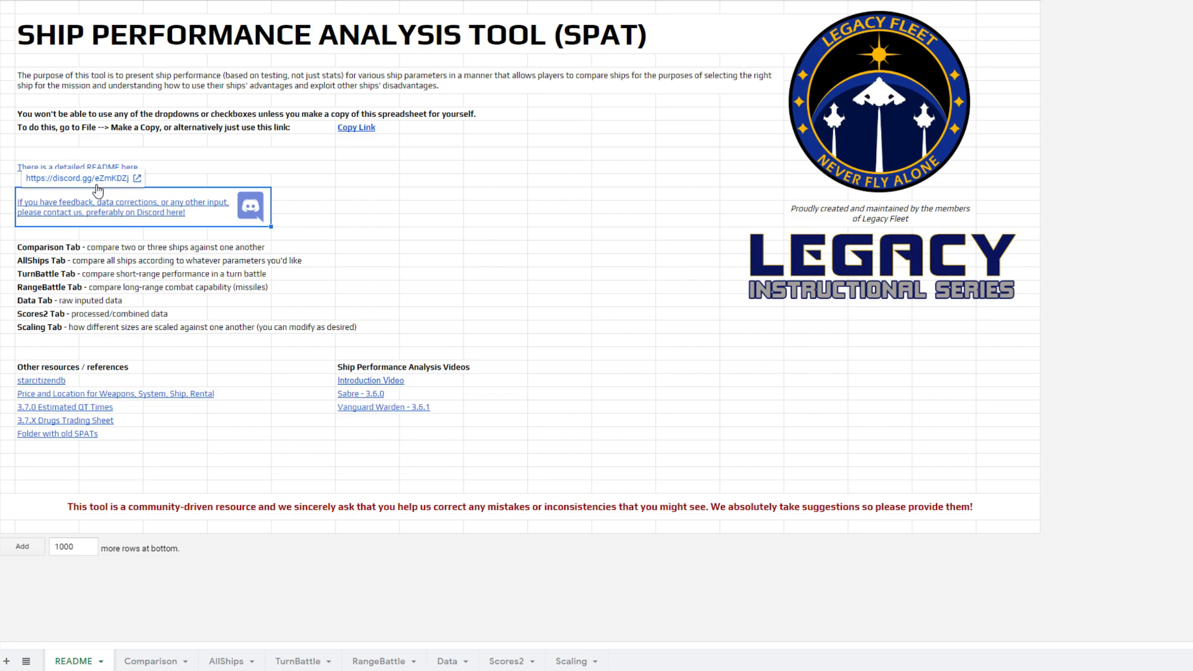
{"action": "left_click", "coordinate": [358, 248]}
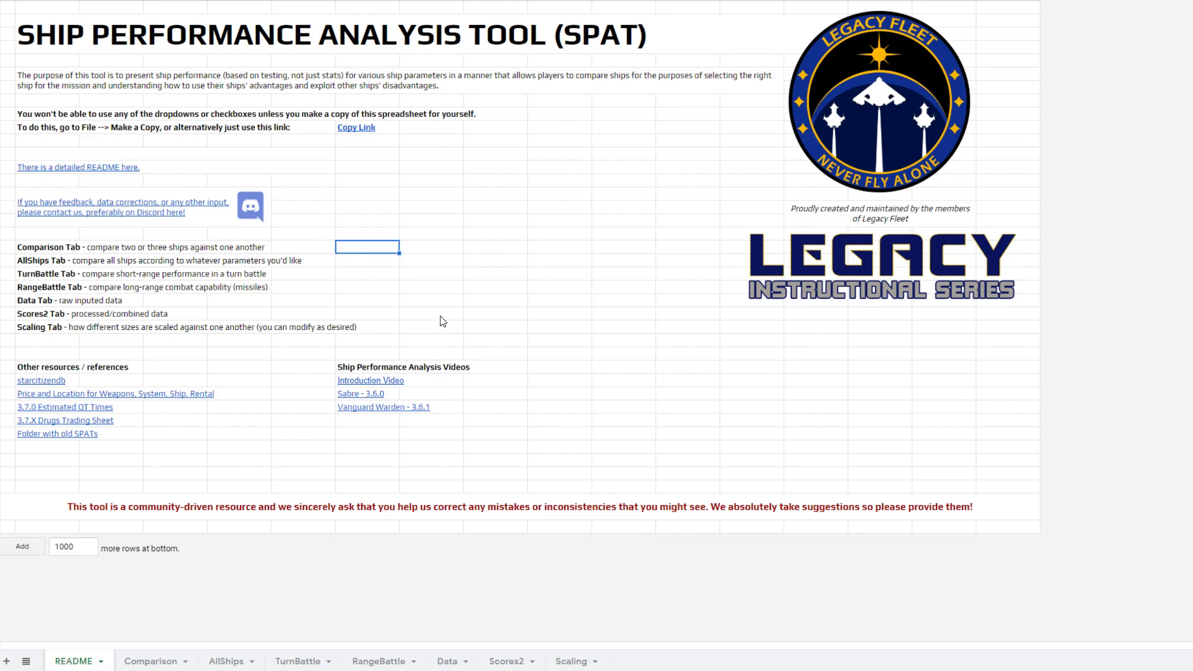
Step: Glance through the raw Data sheet, then return to README
{"action": "left_click", "coordinate": [445, 661]}
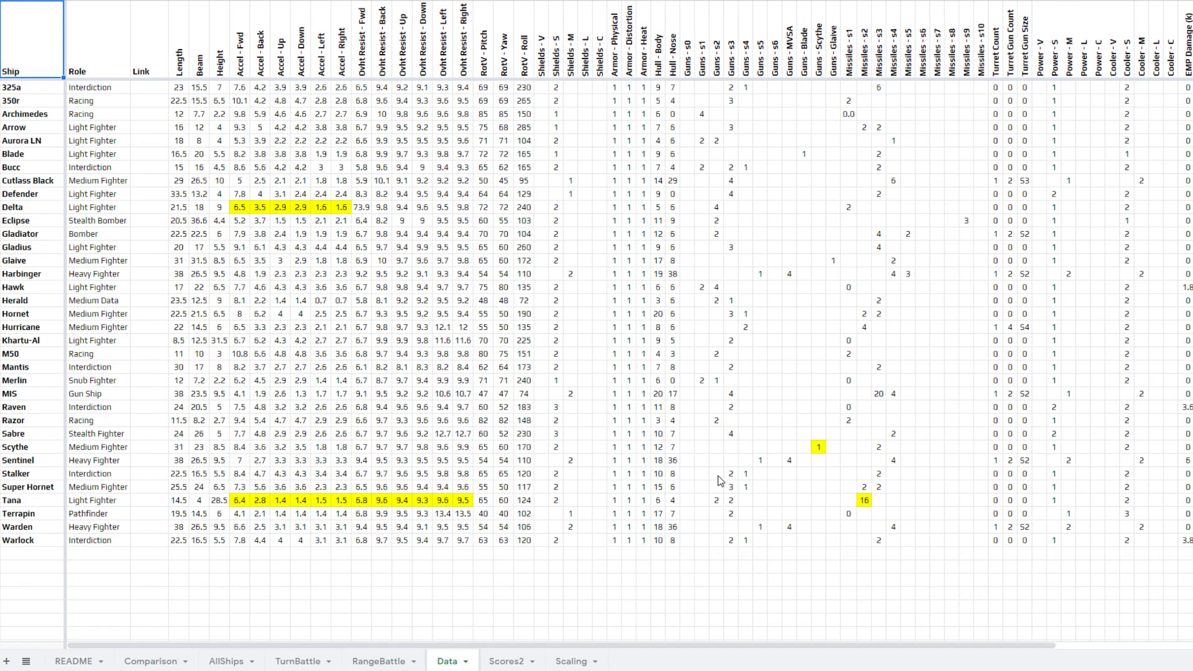
{"action": "left_click_drag", "start_coordinate": [639, 646], "coordinate": [606, 634]}
{"action": "left_click", "coordinate": [78, 662]}
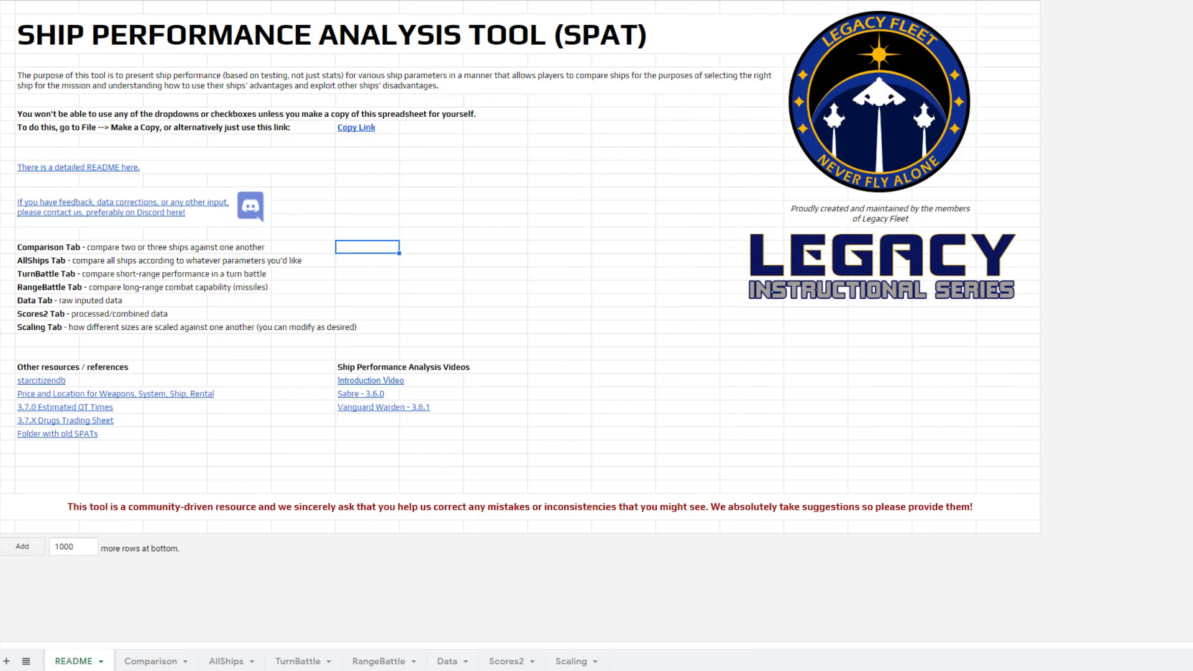